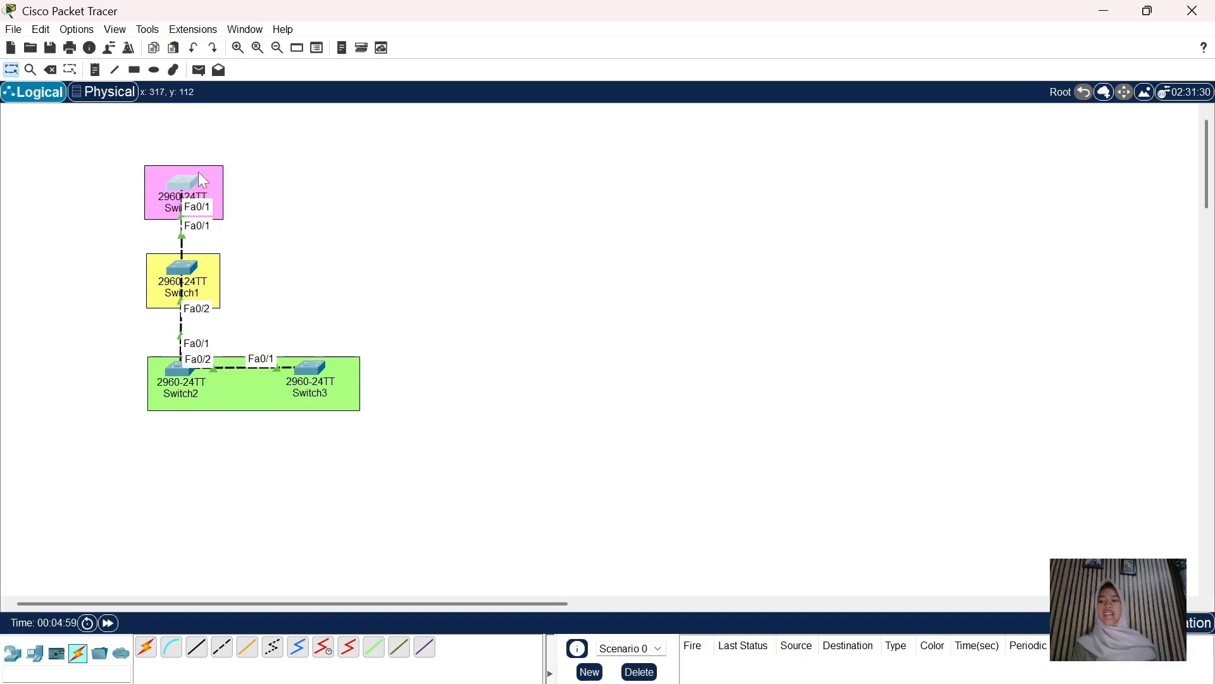
On Switch0's CLI, set interface FastEthernet0/1 to switchport mode trunk
click(188, 187)
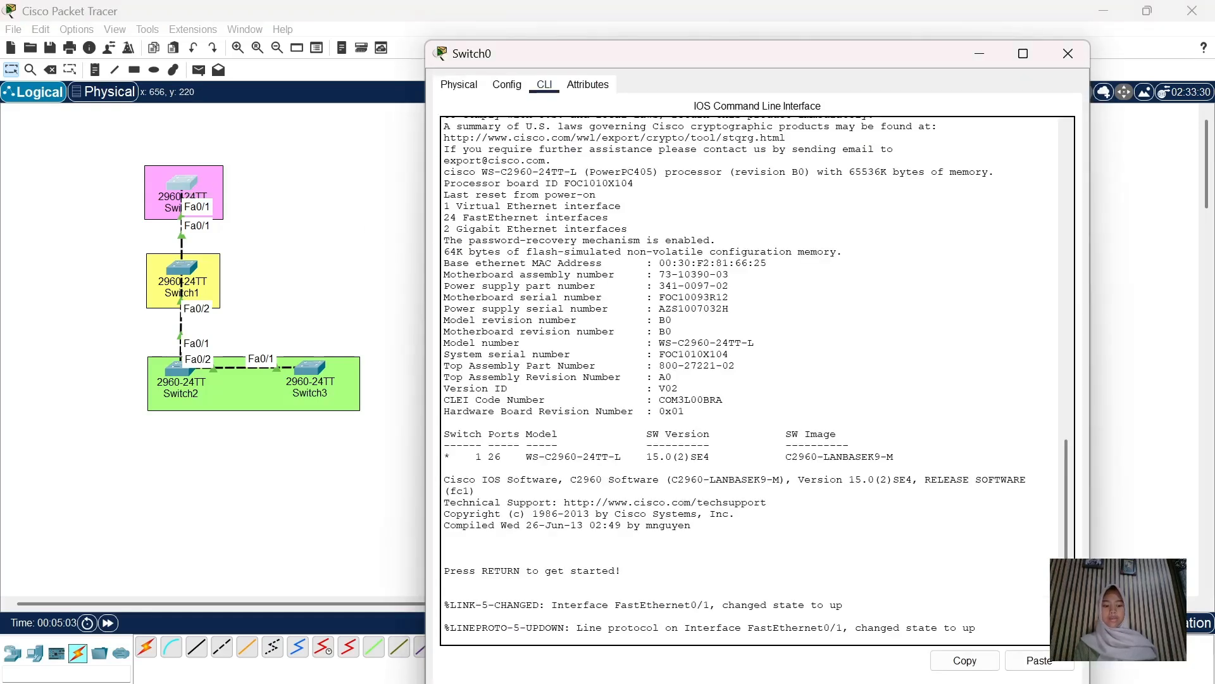
key(Return)
text(en)
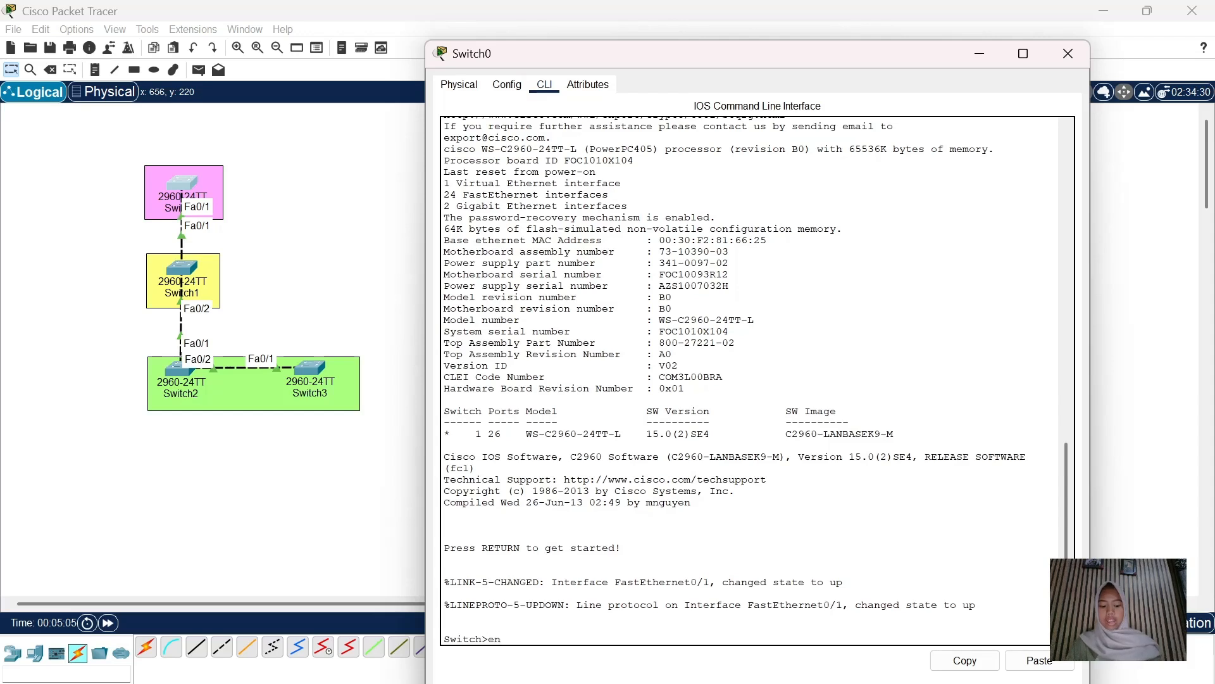
key(Return)
text(conf t)
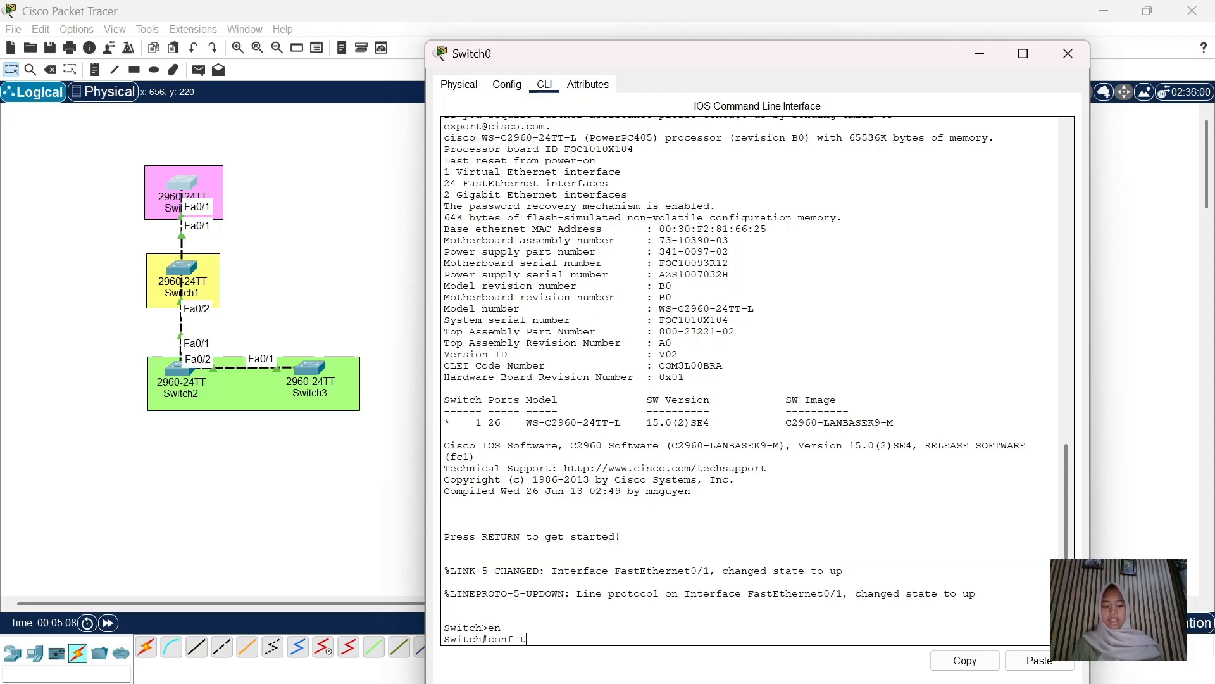
key(Return)
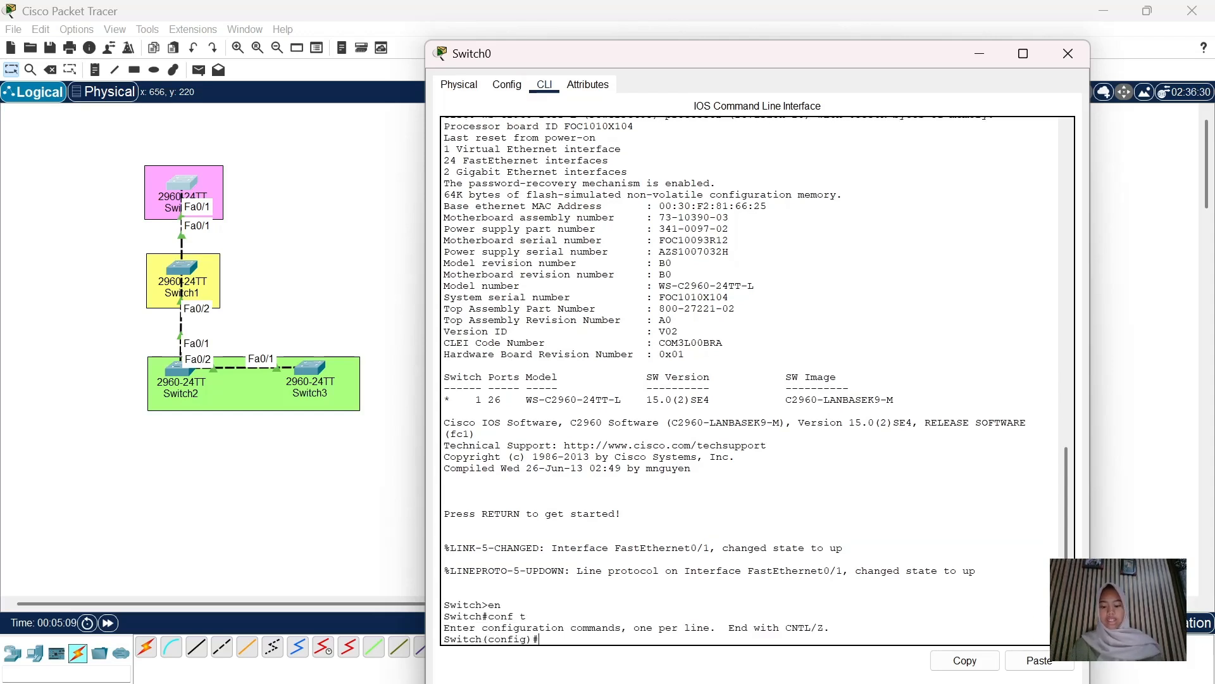
text(int fa)
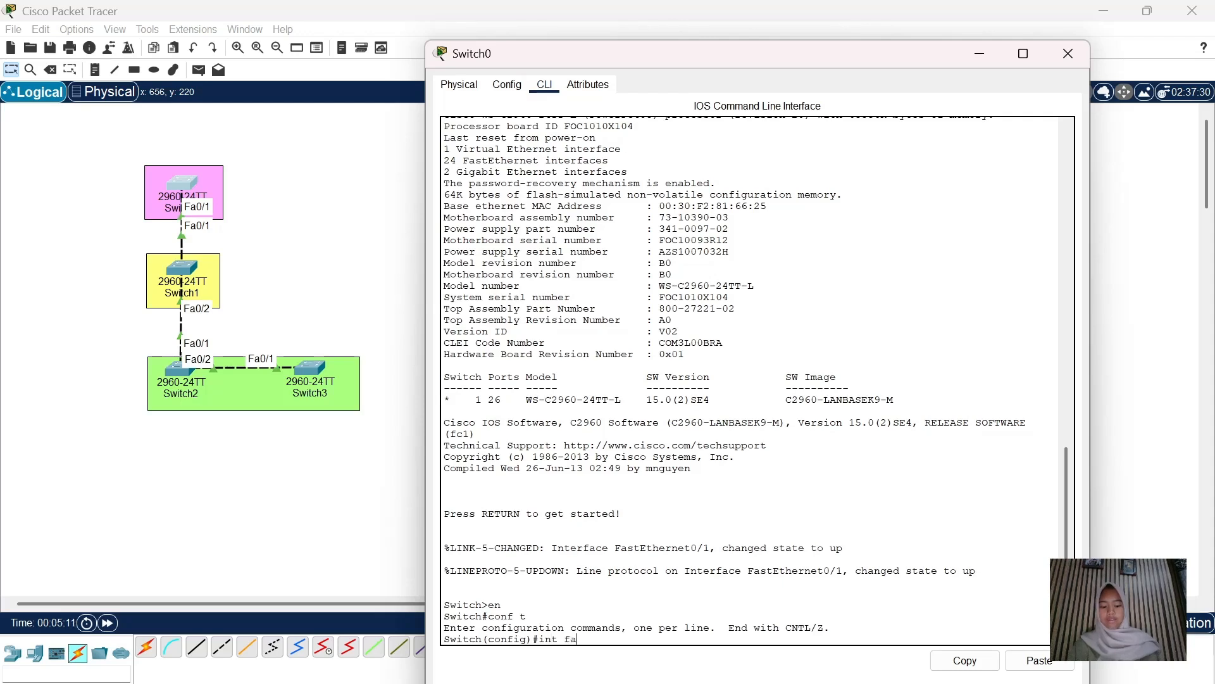
text(0/1)
key(Return)
text(sw)
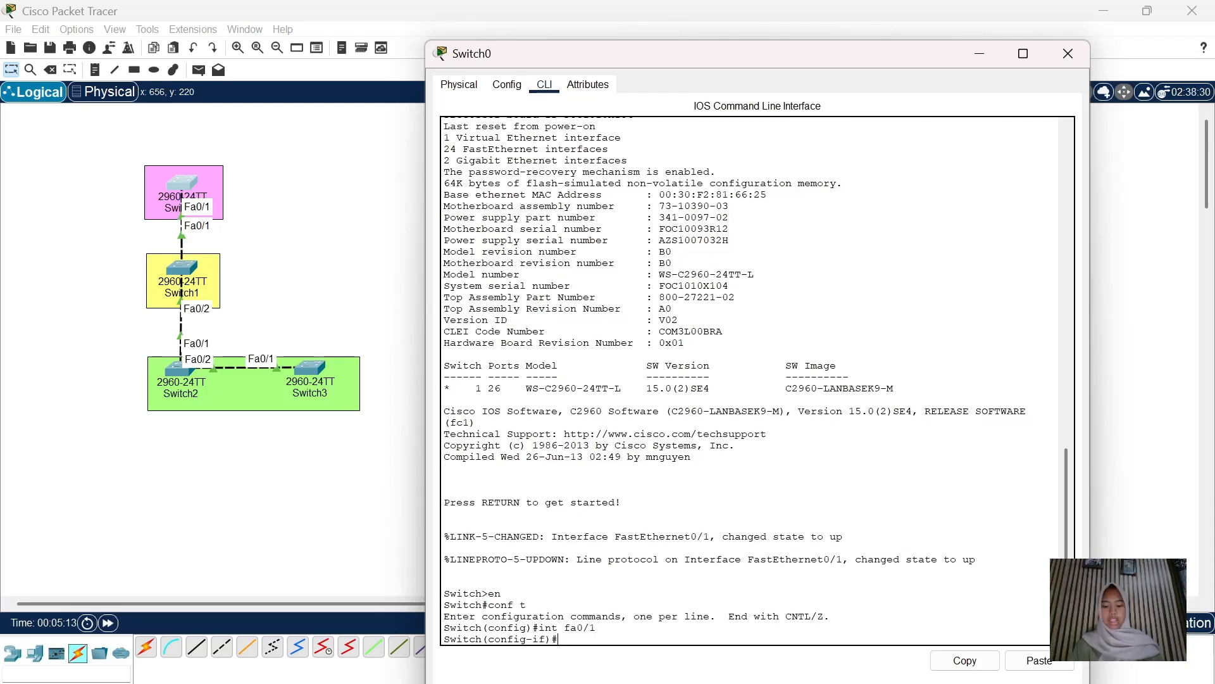
text(itch)
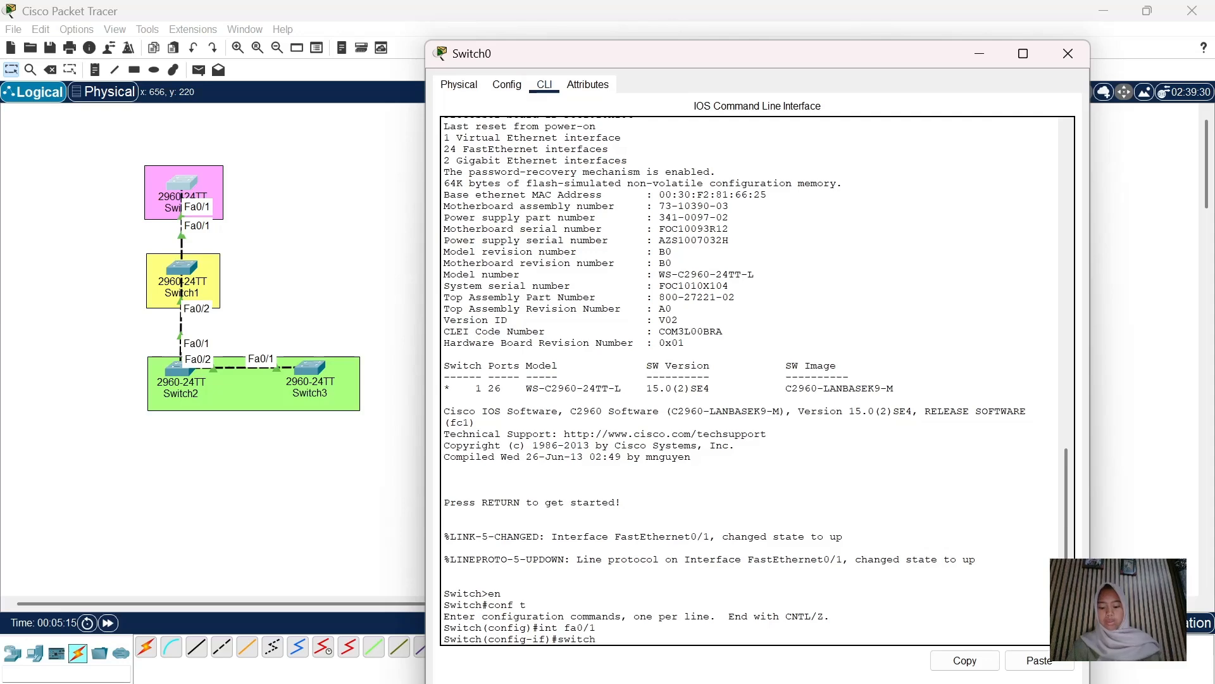
text(port mode trunk)
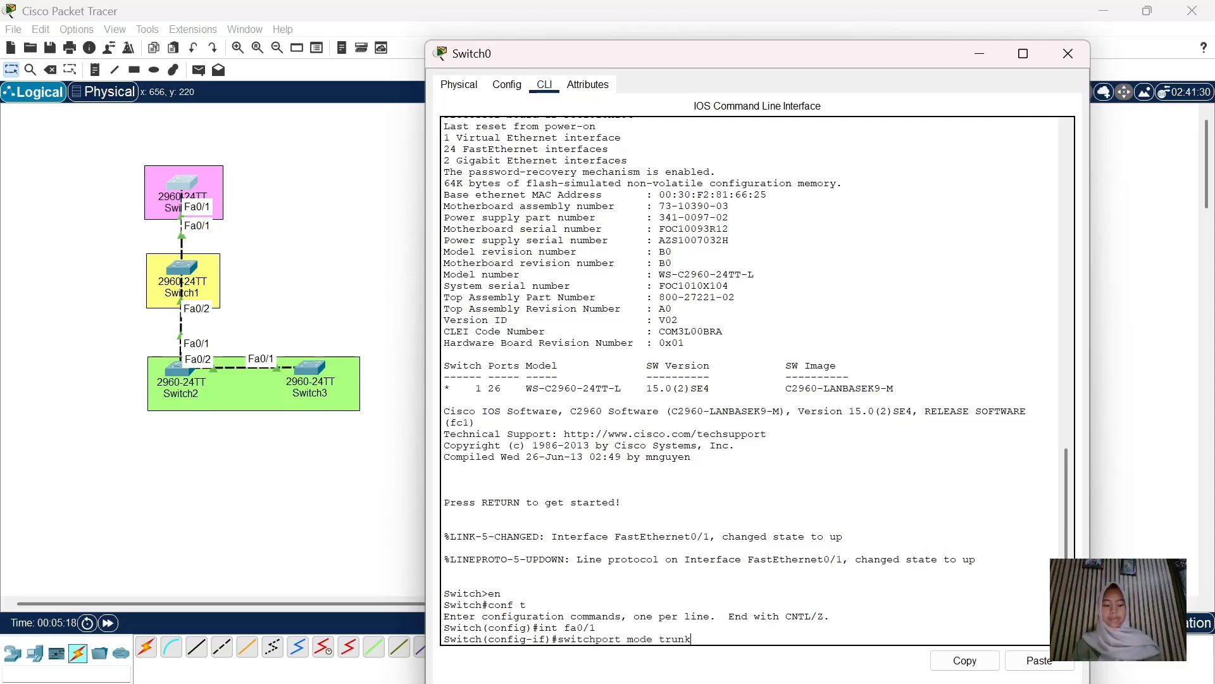
key(Return)
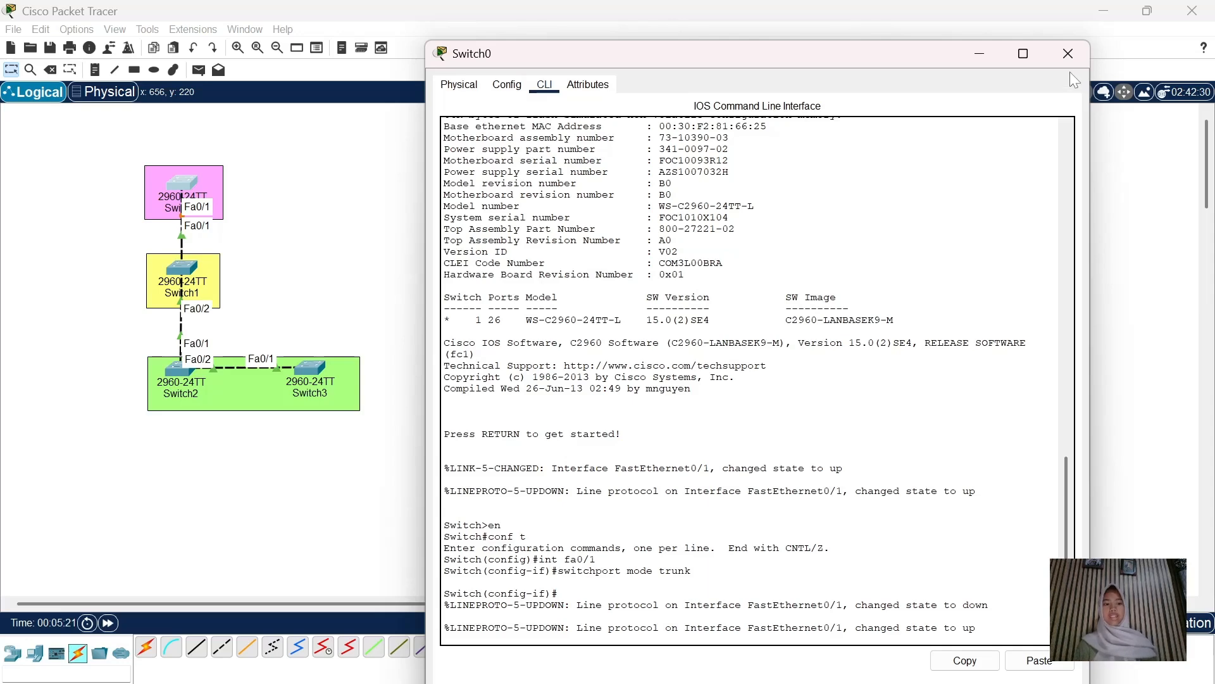
Open Switch1's CLI and enter privileged and global configuration mode
click(1064, 49)
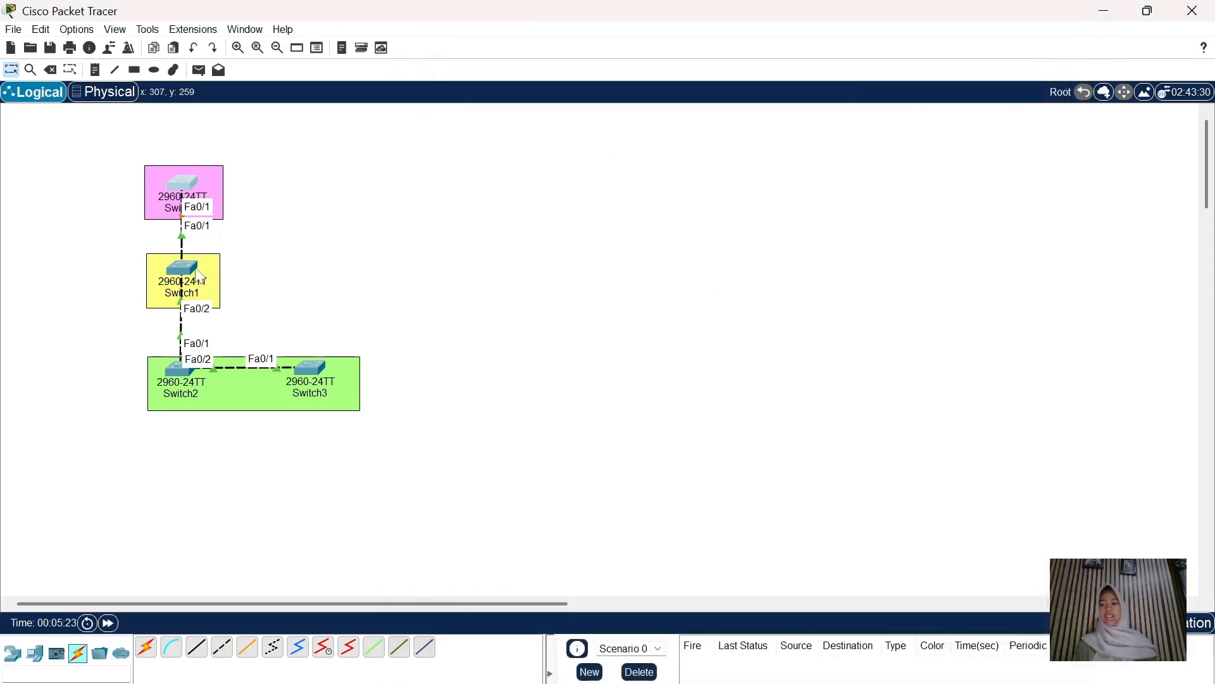
click(193, 272)
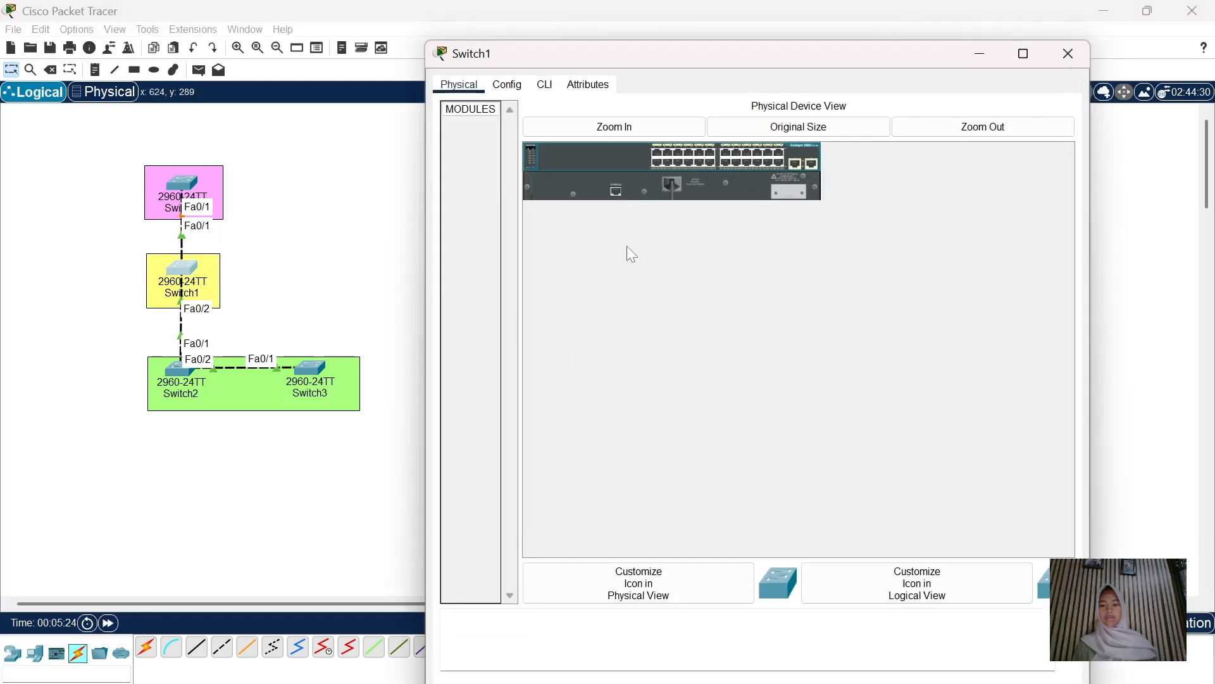
click(544, 84)
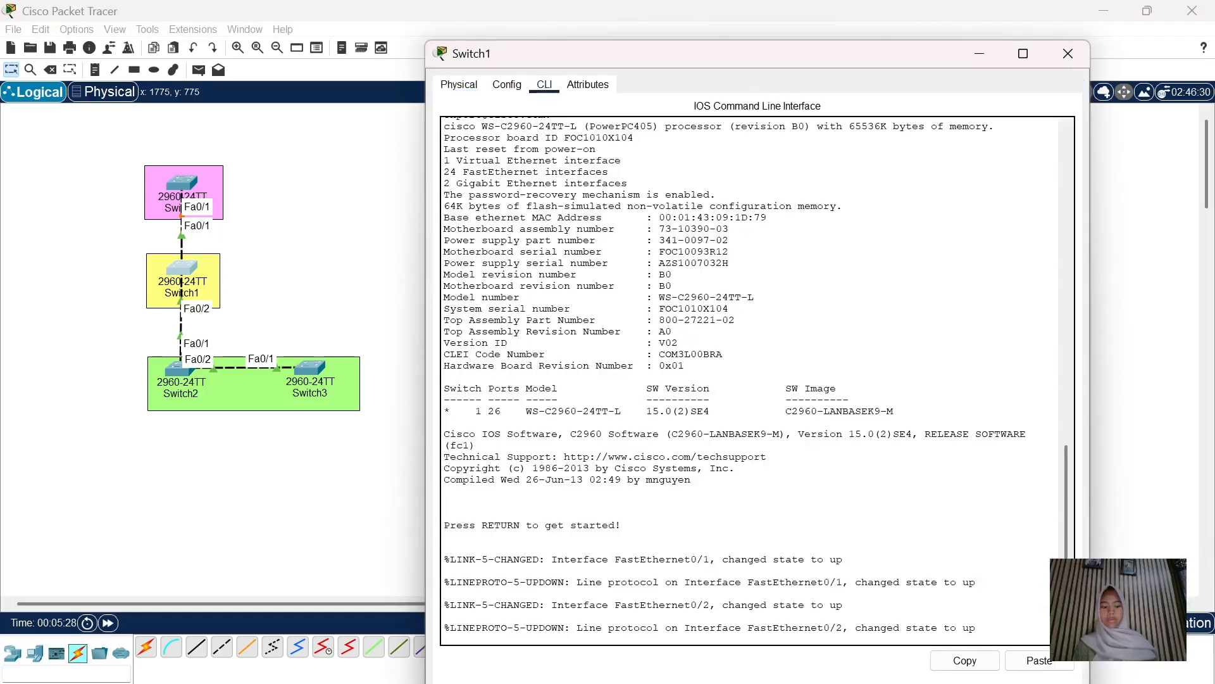
key(Return)
text(en)
key(Return)
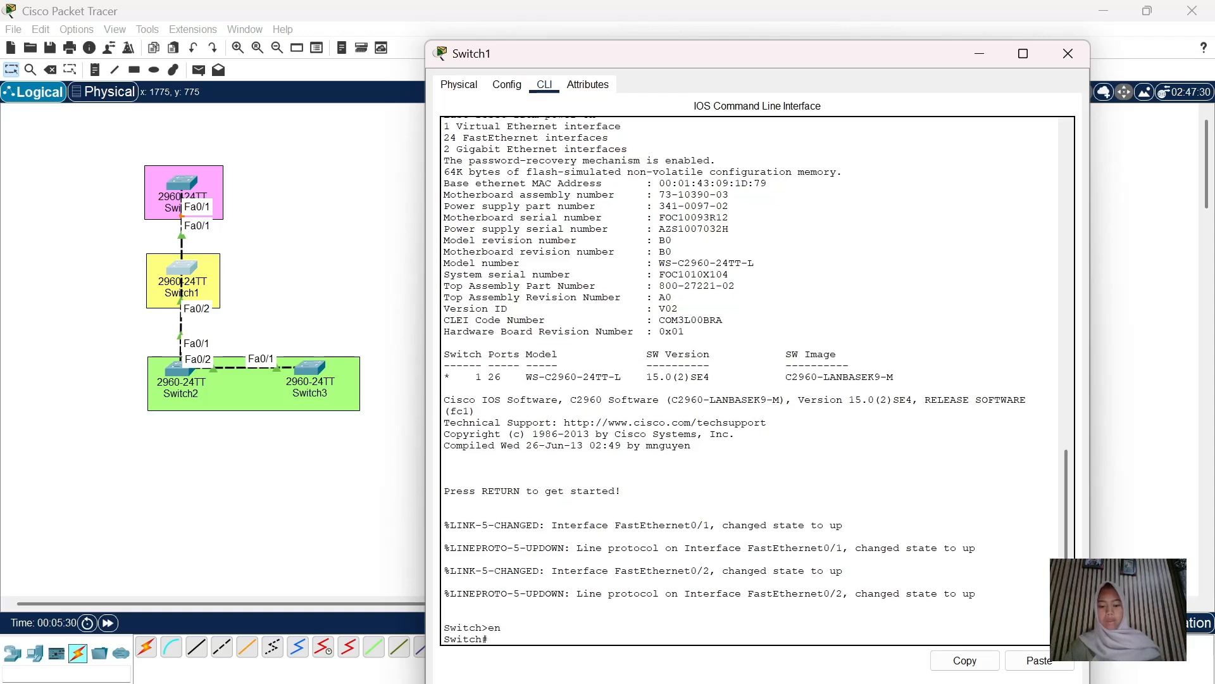
text(confb t)
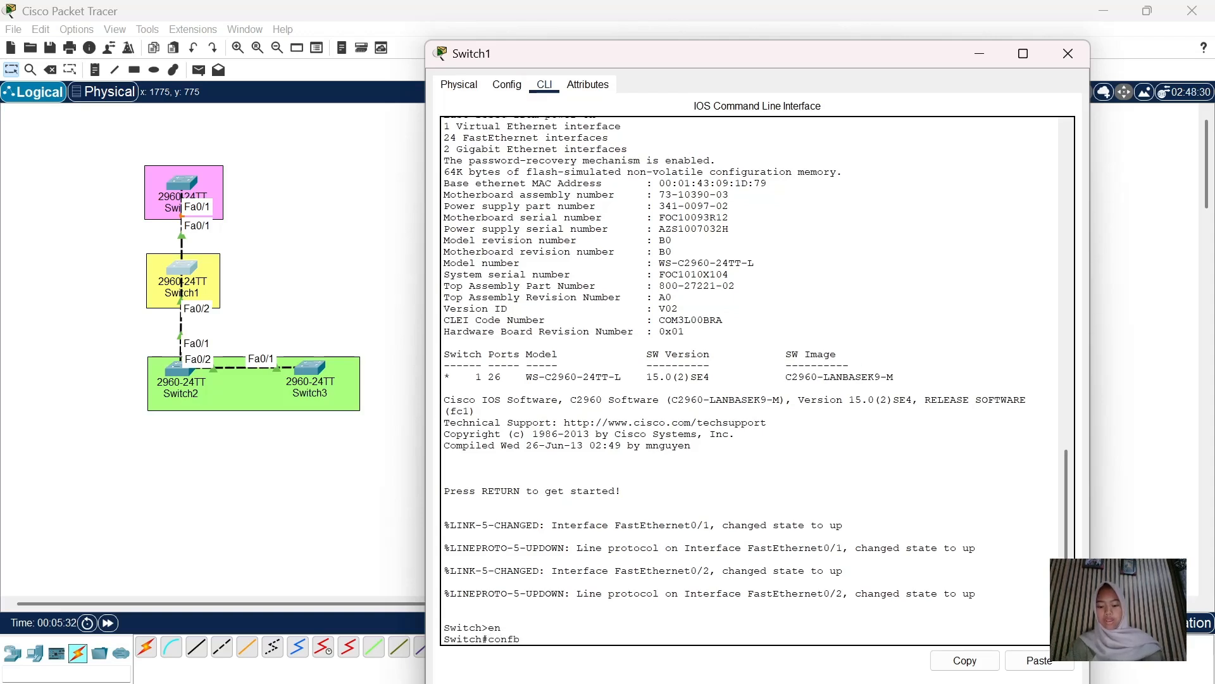
key(BackSpace)
key(BackSpace)
text(f t)
key(Return)
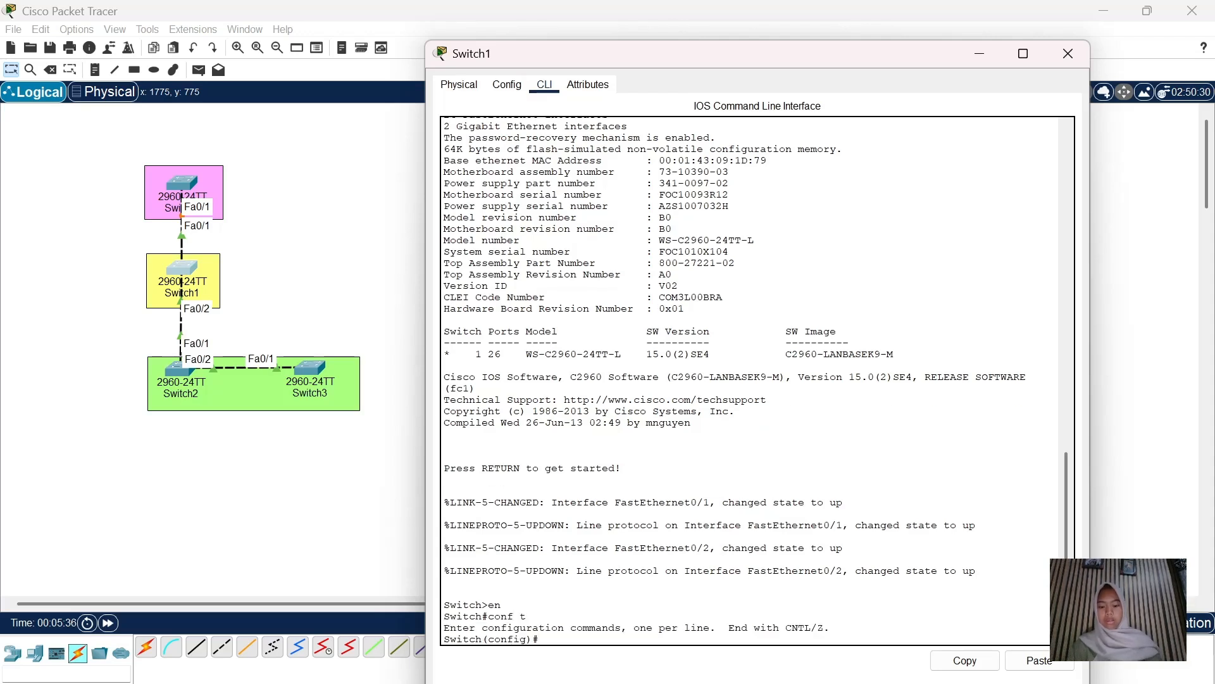
Set Switch1's interface range FastEthernet0/1-2 to trunk mode, then close its window
text(int ra fa/)
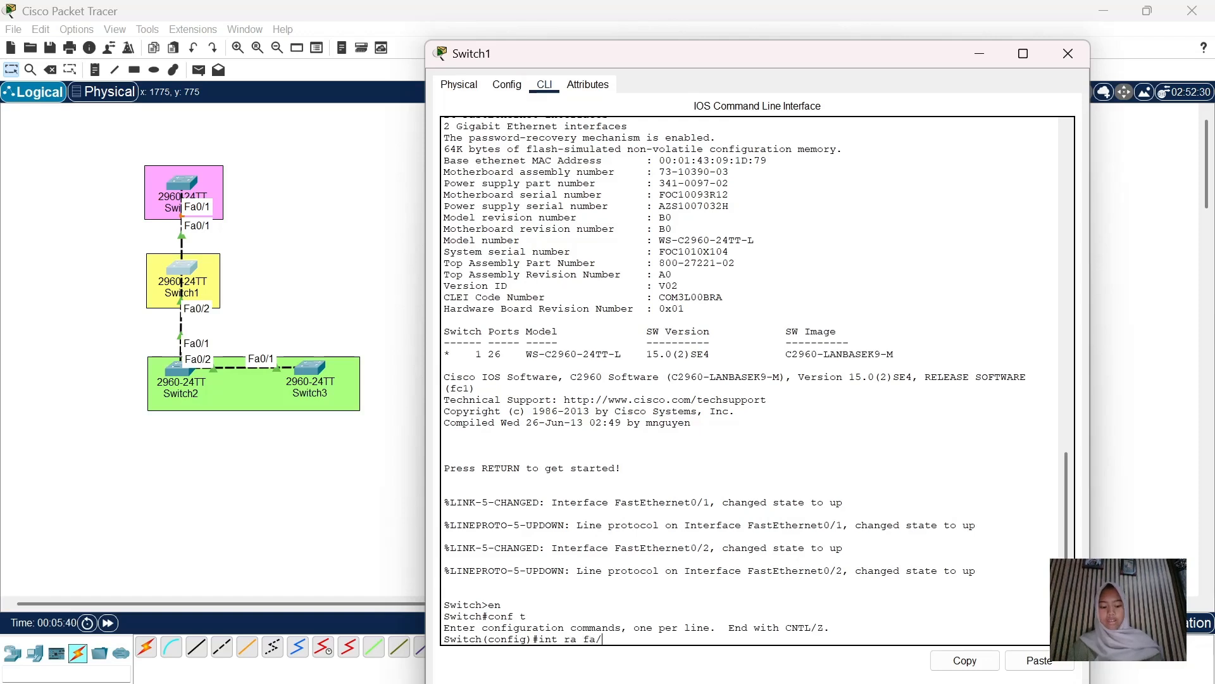
key(BackSpace)
text(0/1-2)
key(Return)
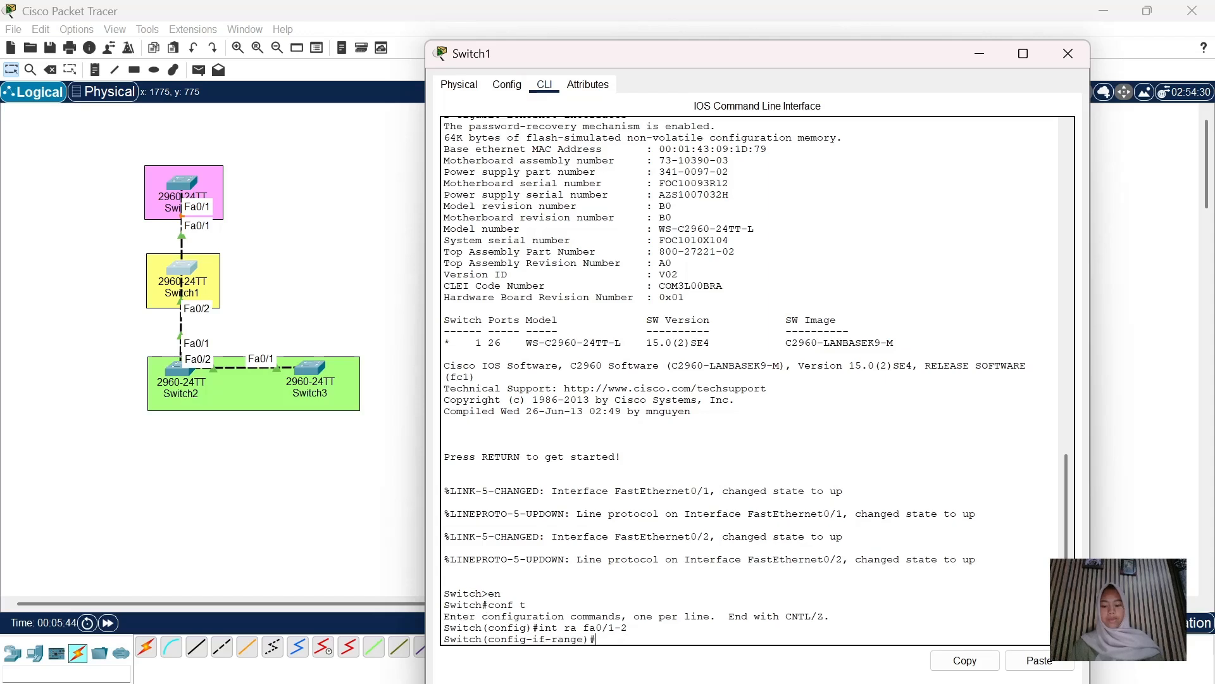
text(switchpor)
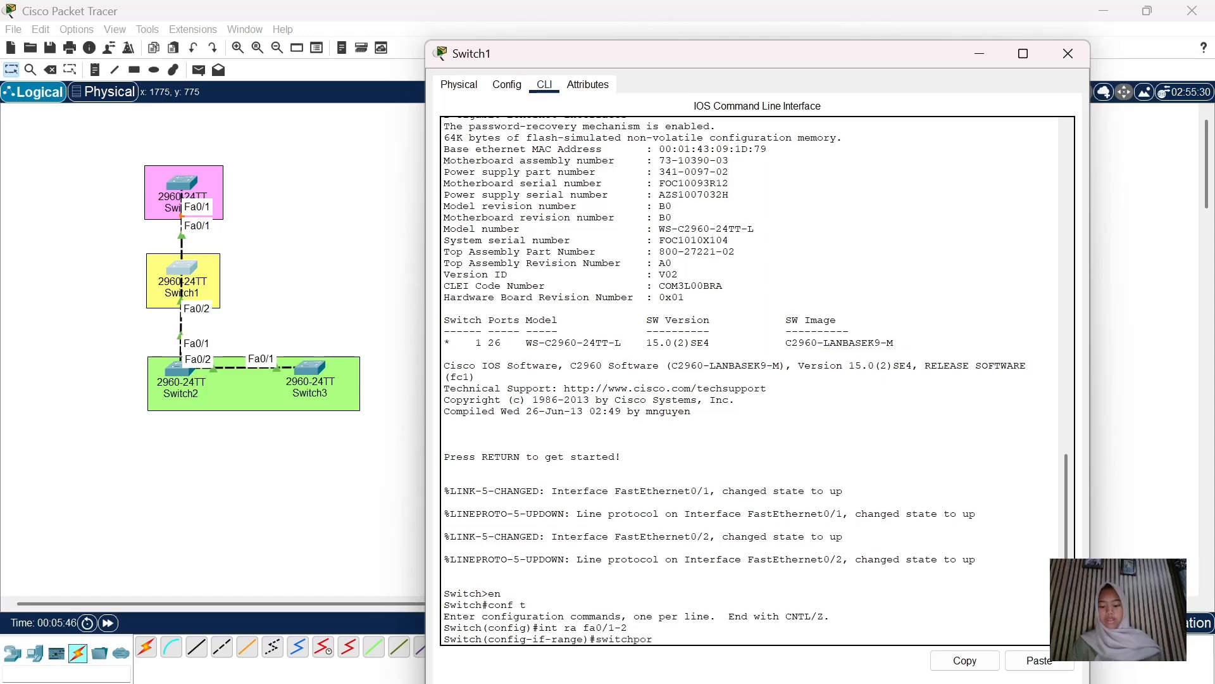
text(t mode ac)
key(Return)
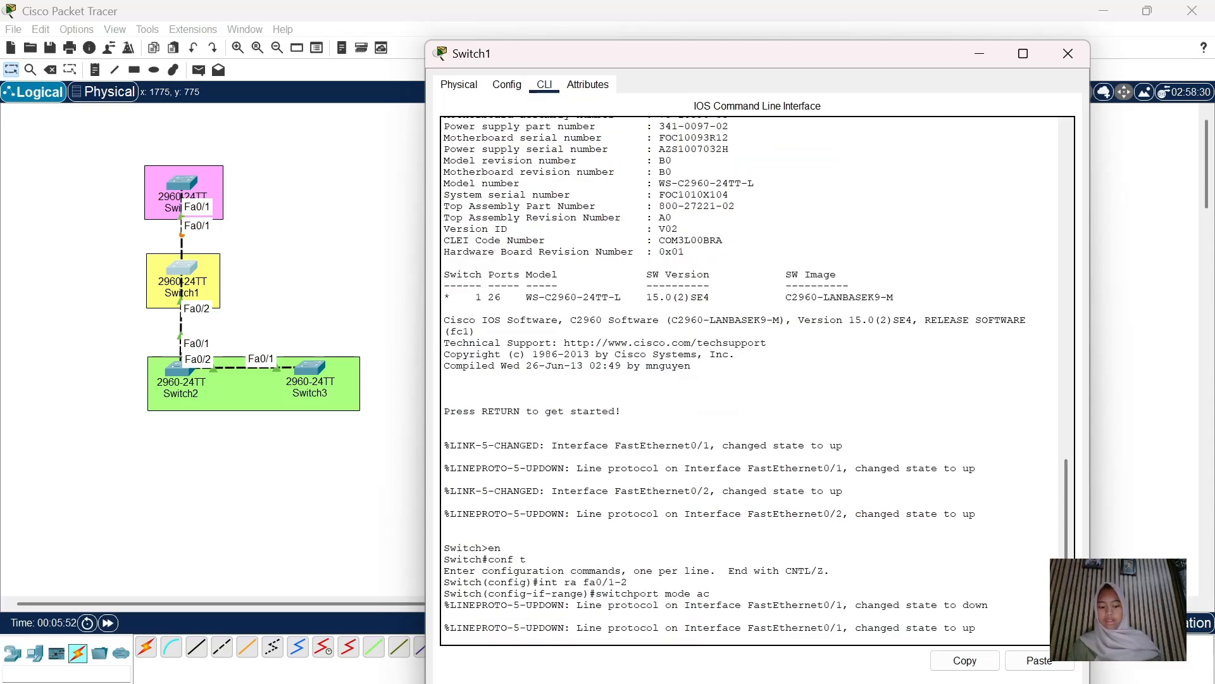
key(Return)
text(swi)
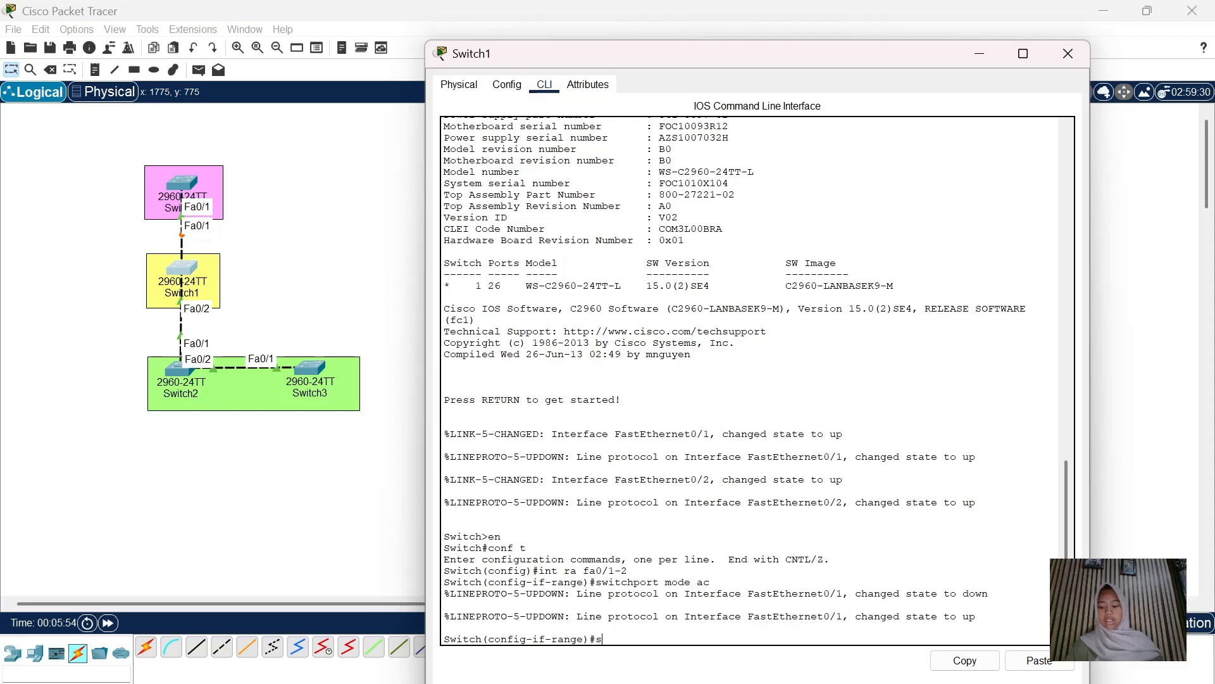
text(tc)
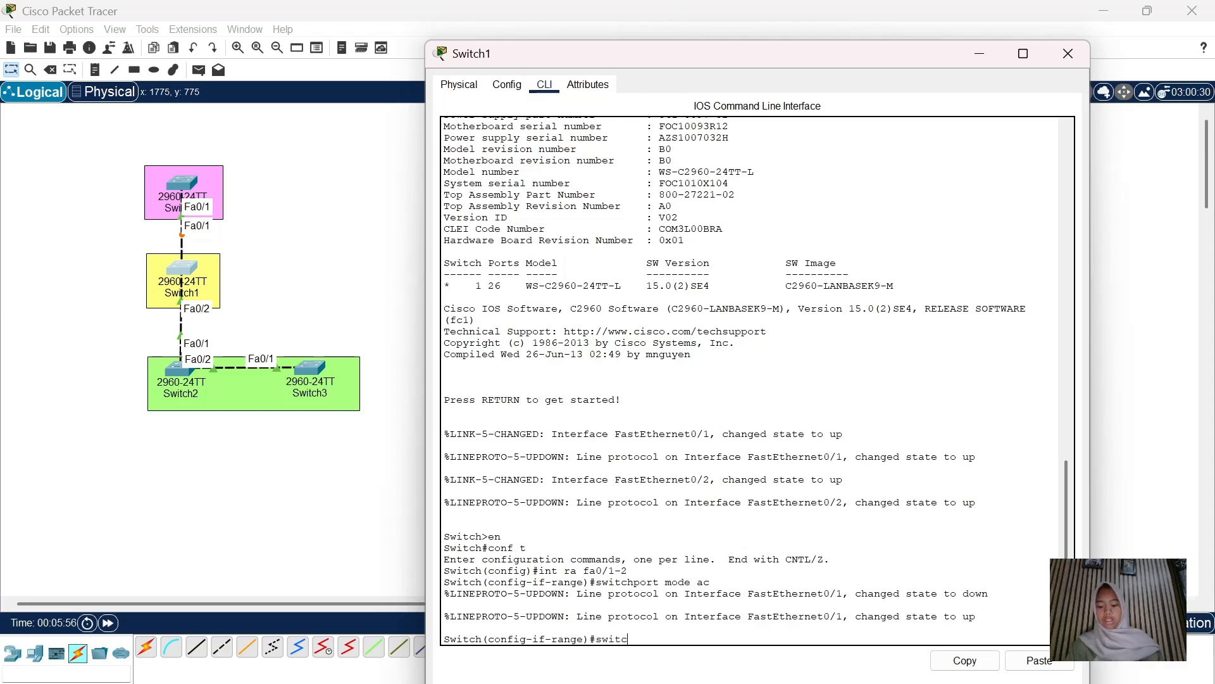
text(hport m)
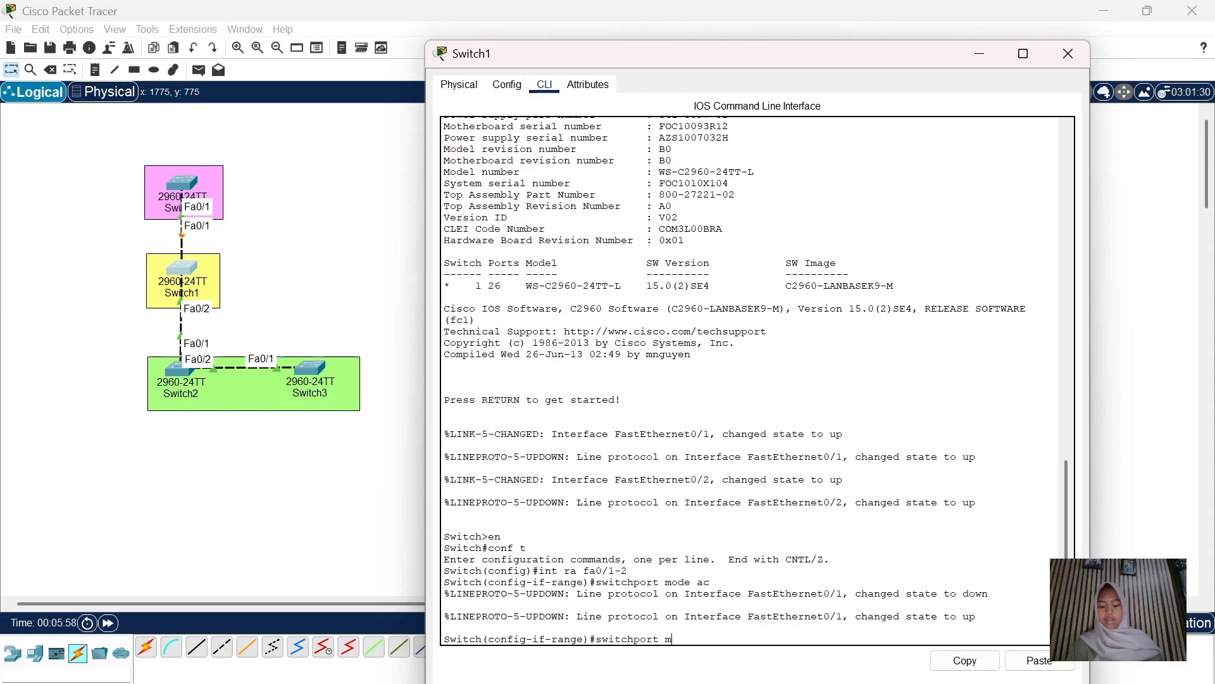
text(ode trunk)
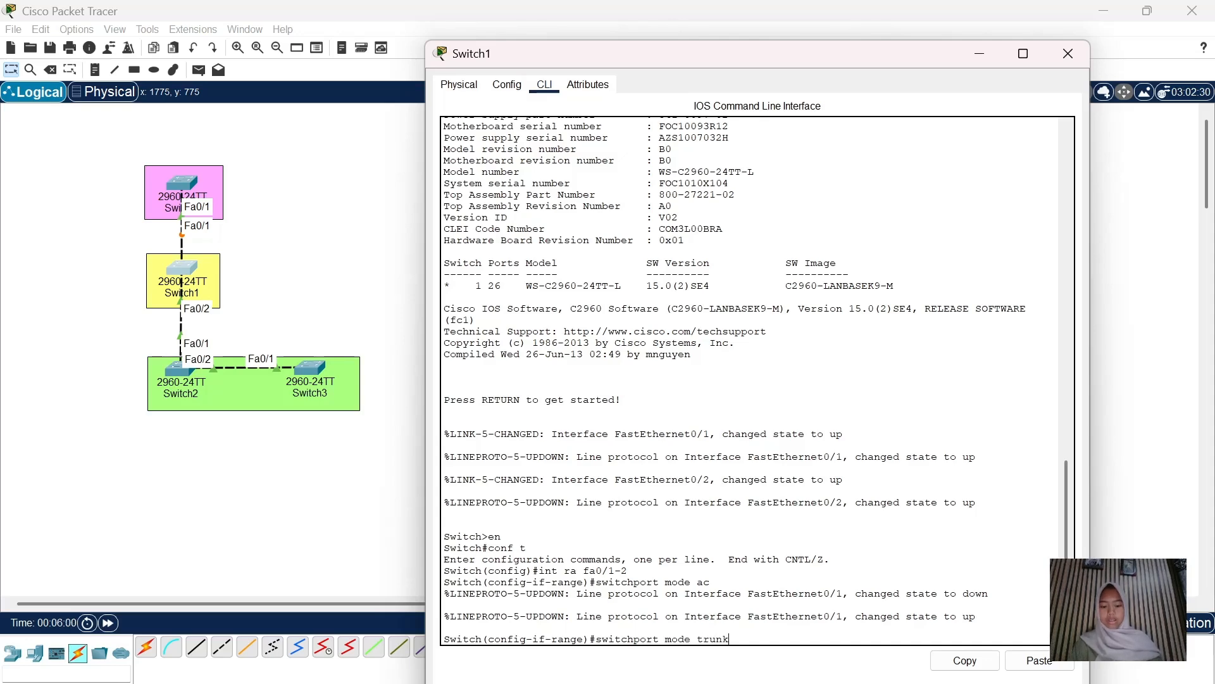
key(Return)
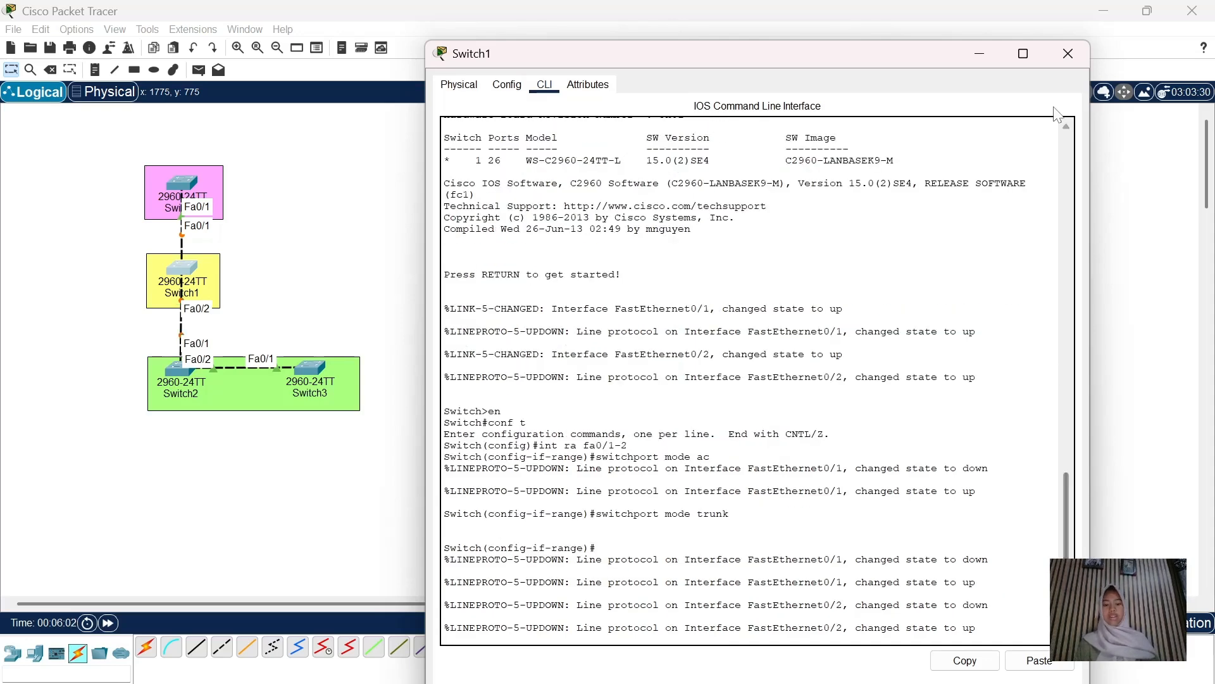
click(1063, 62)
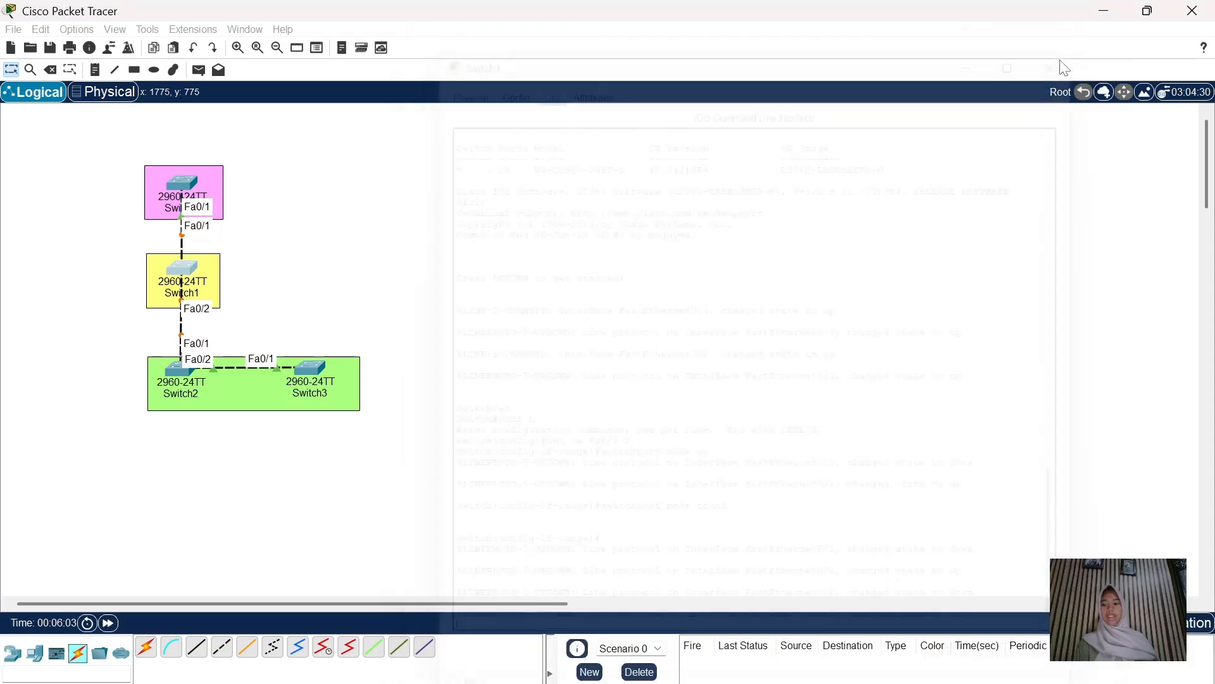
Open Switch2's CLI and enter global configuration mode
click(180, 382)
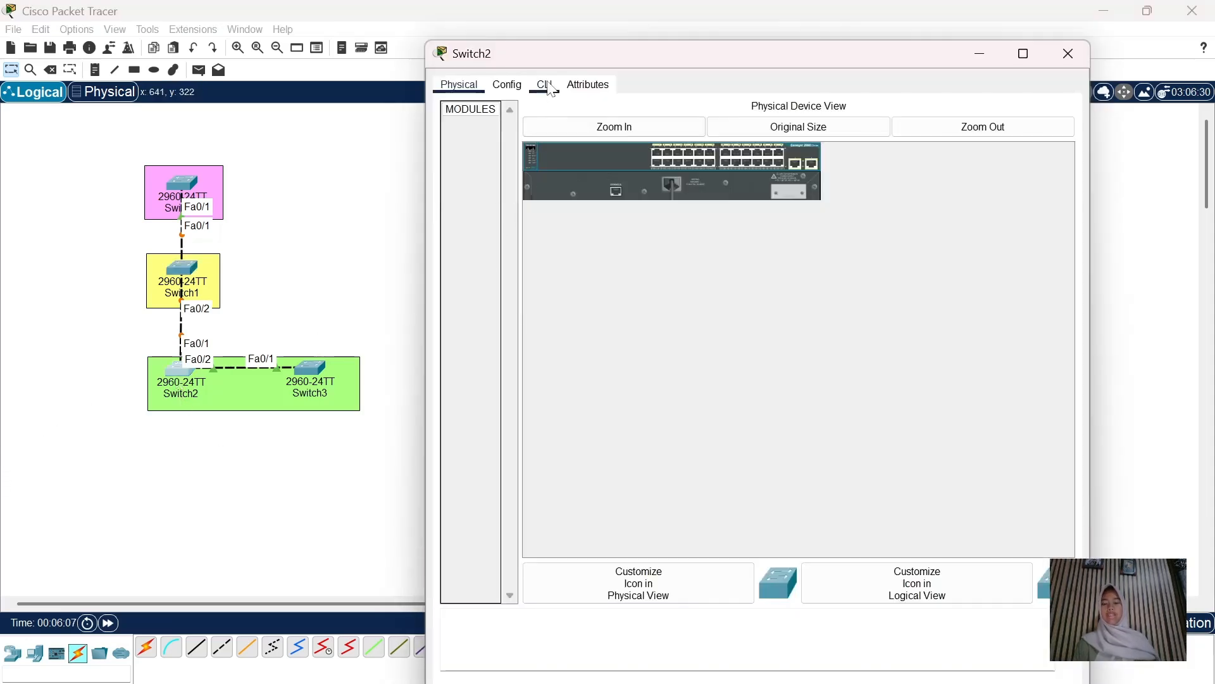
click(545, 85)
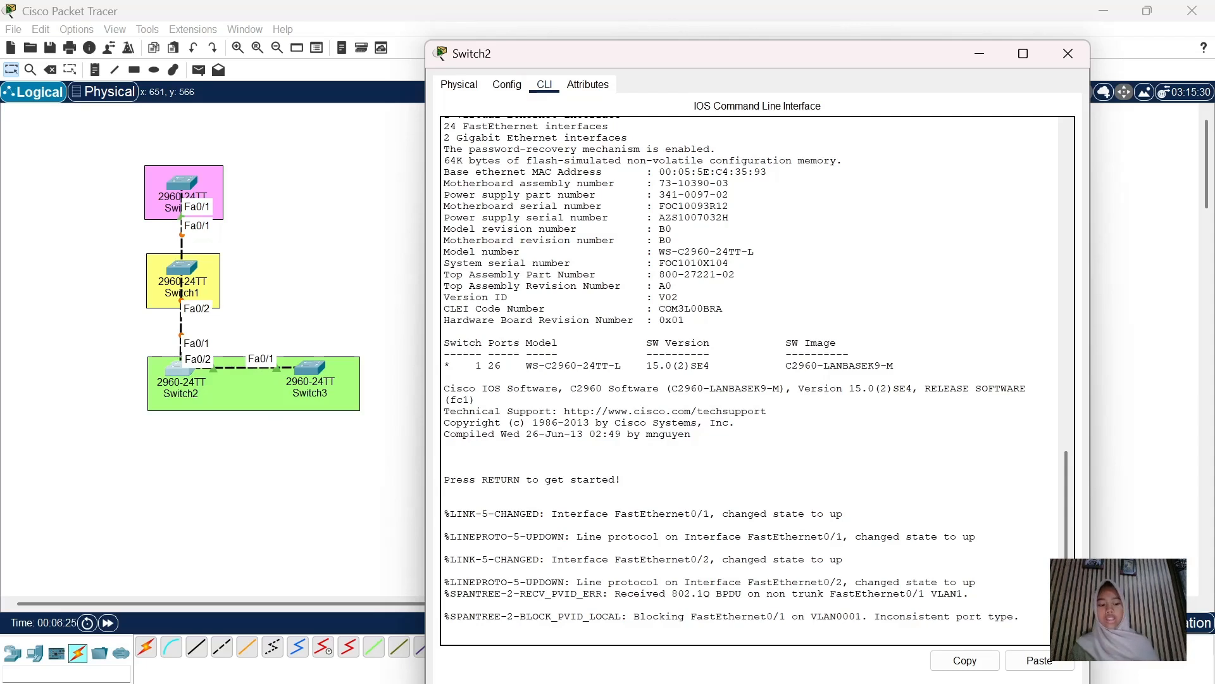
key(Return)
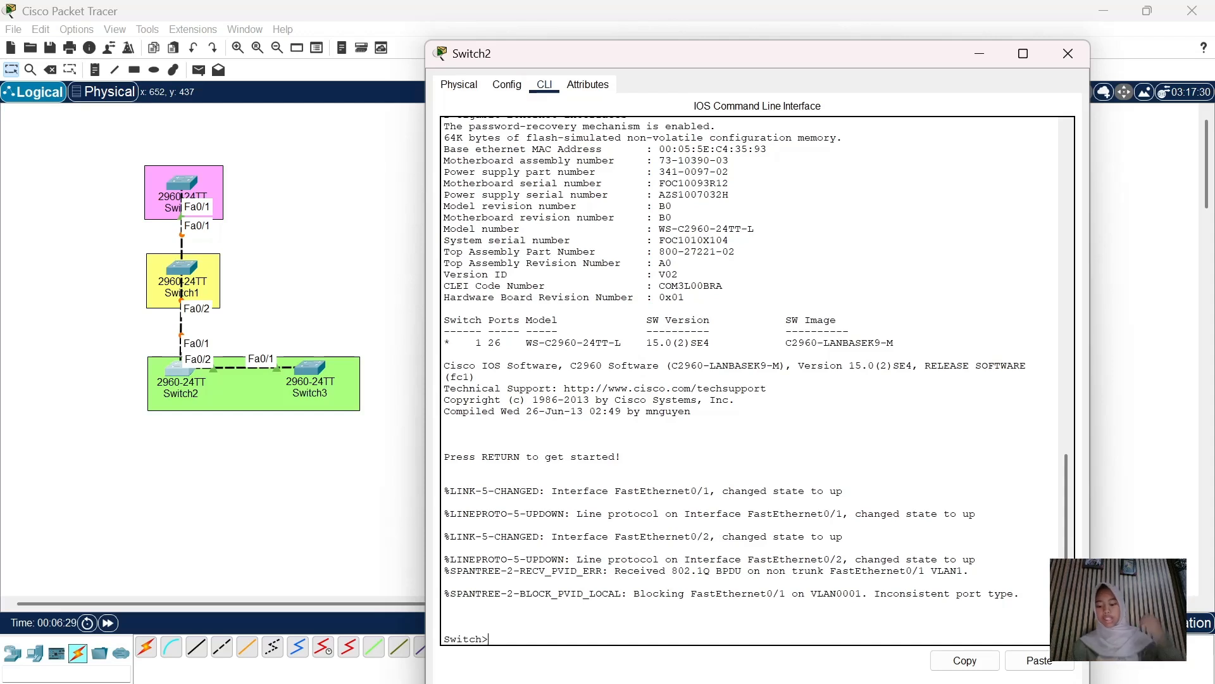
text(en)
key(Return)
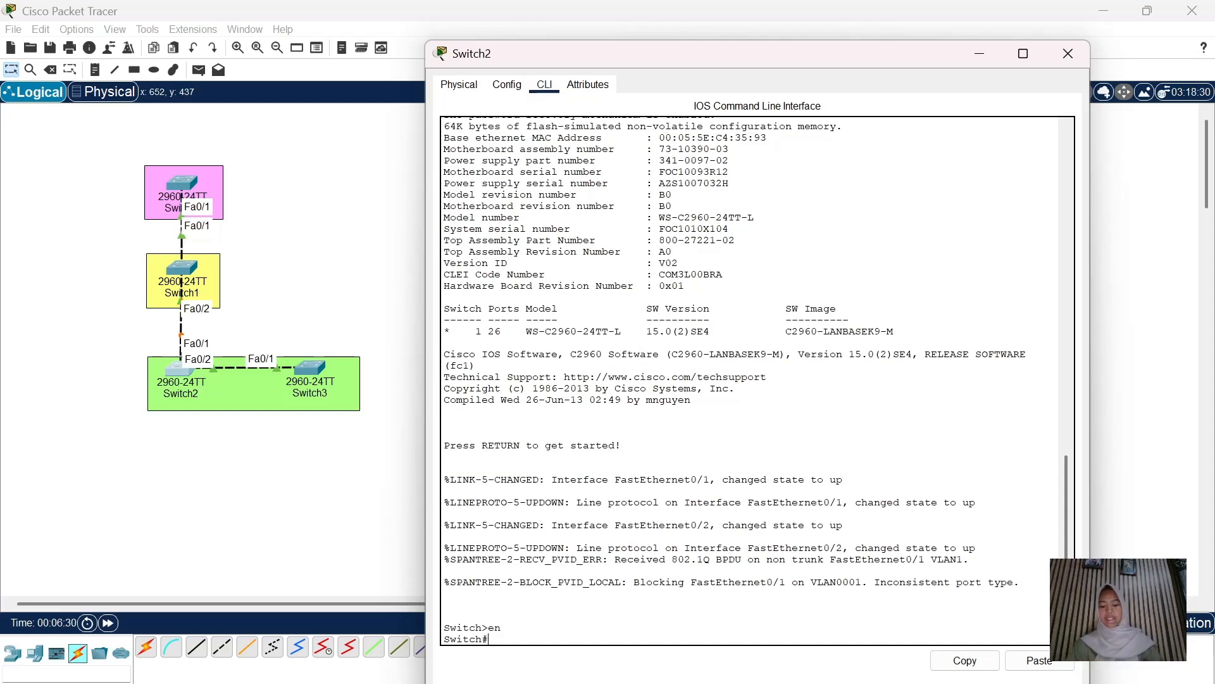
text(con)
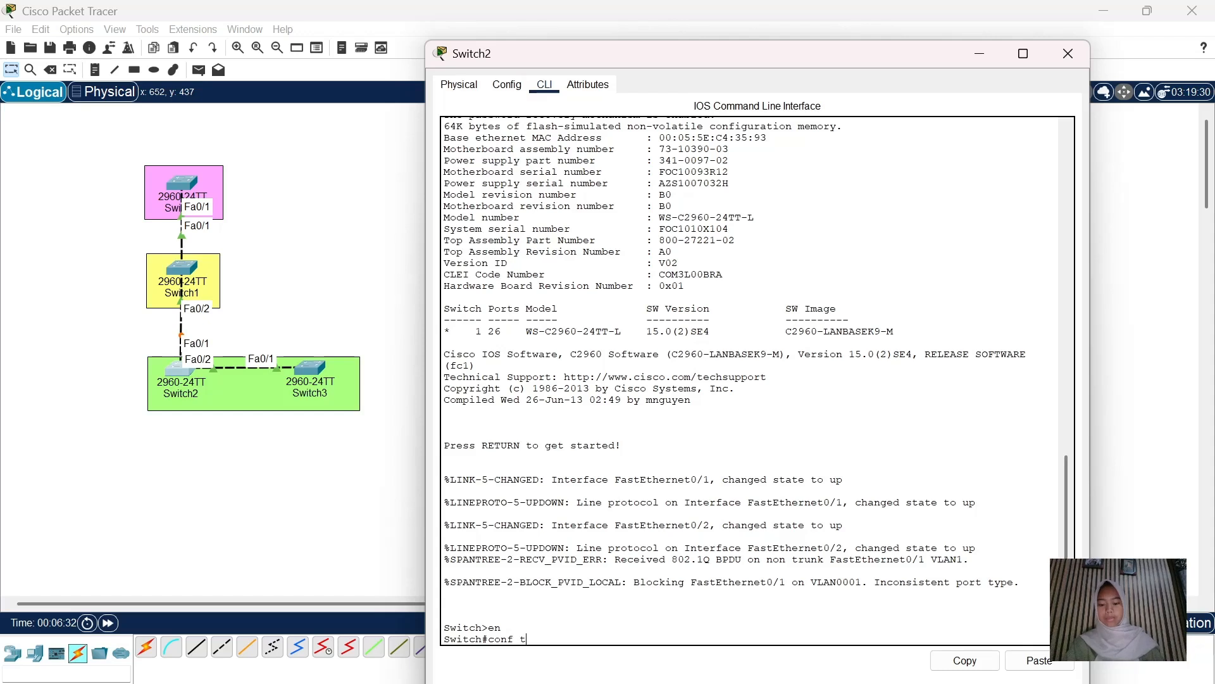
text(f t)
key(Return)
Set Switch2's interface range Fa0/1-2 to switchport mode trunk
text(in)
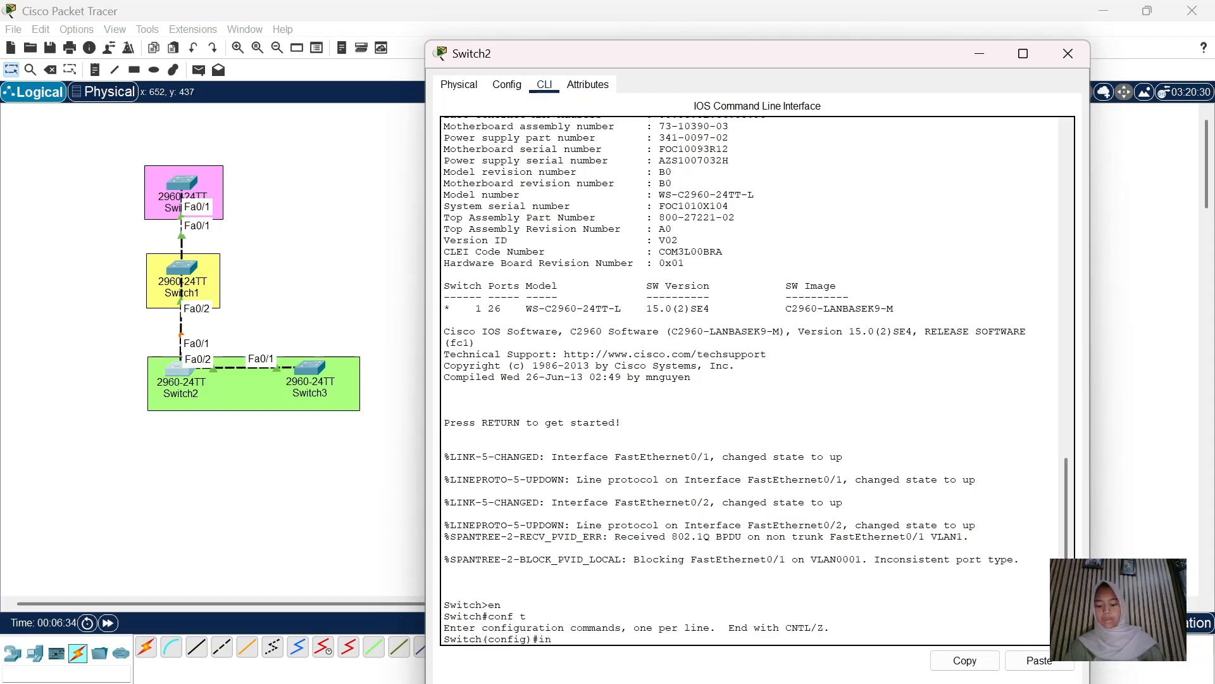
text(t)
key(BackSpace)
text(ra fa0/1-2)
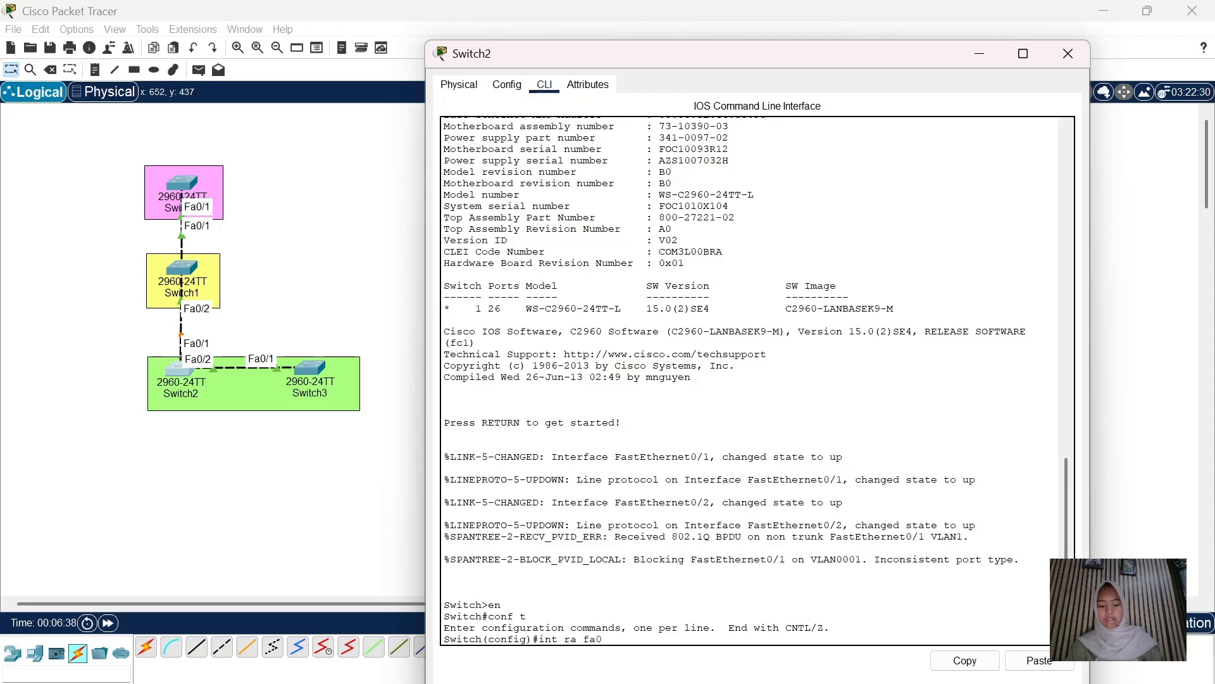
key(Return)
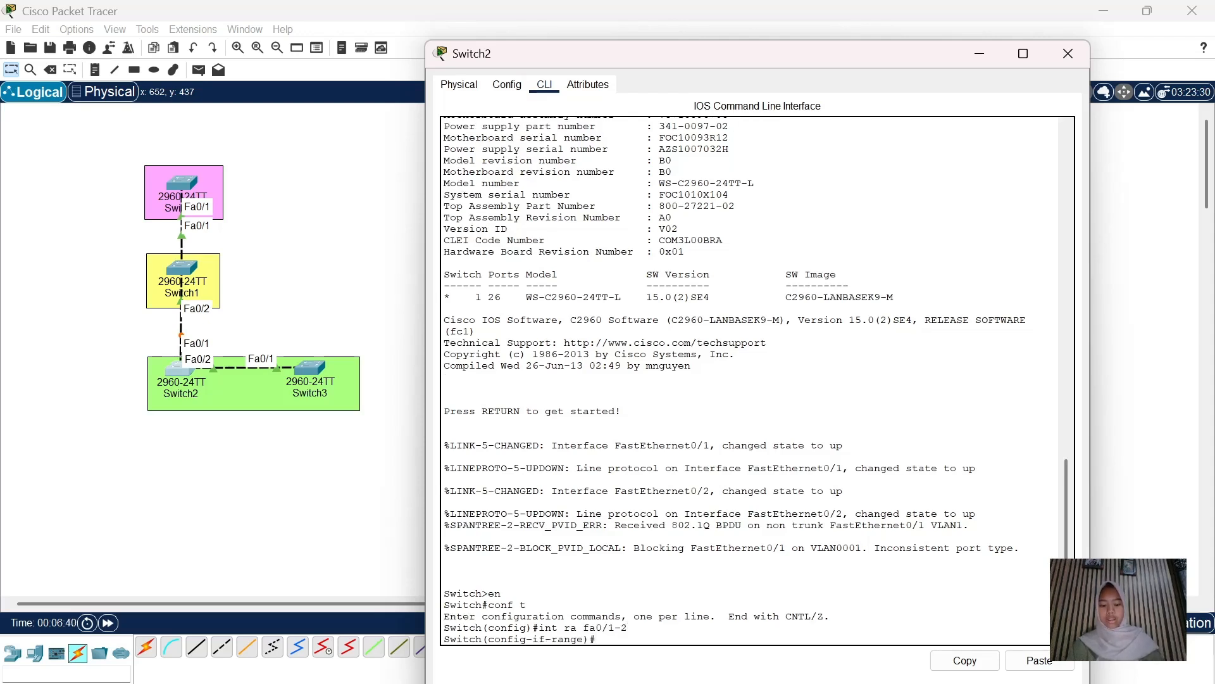
text(m)
key(BackSpace)
key(BackSpace)
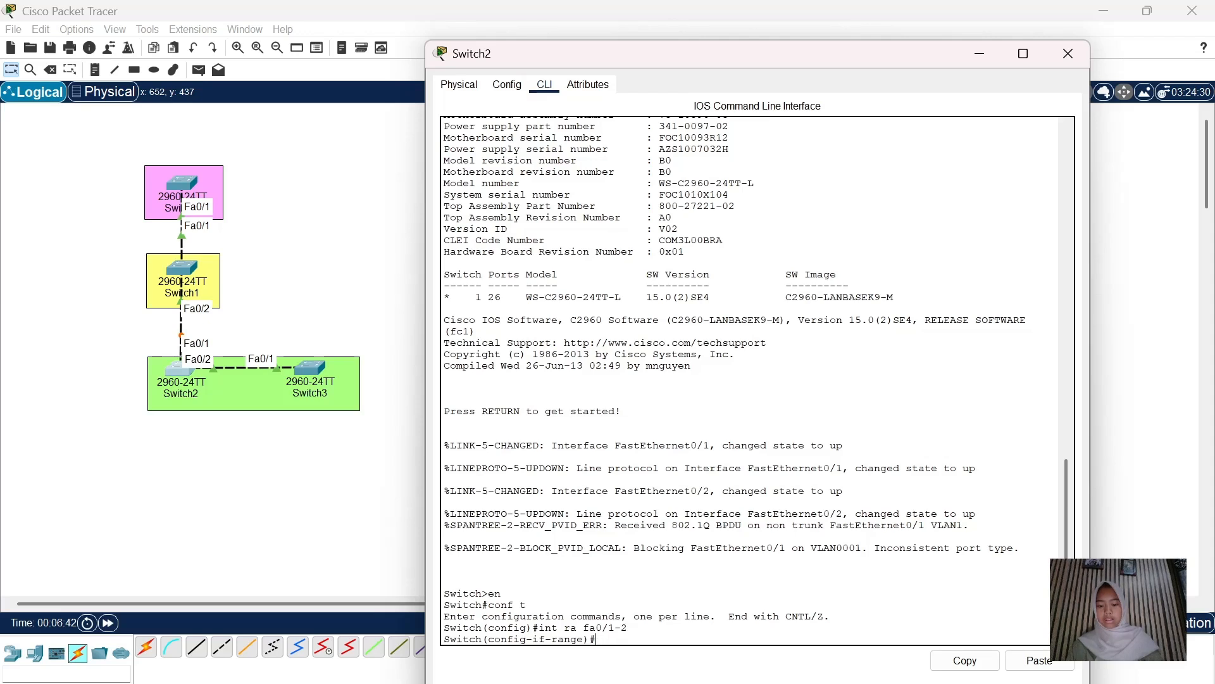
text(switchport mode trunk)
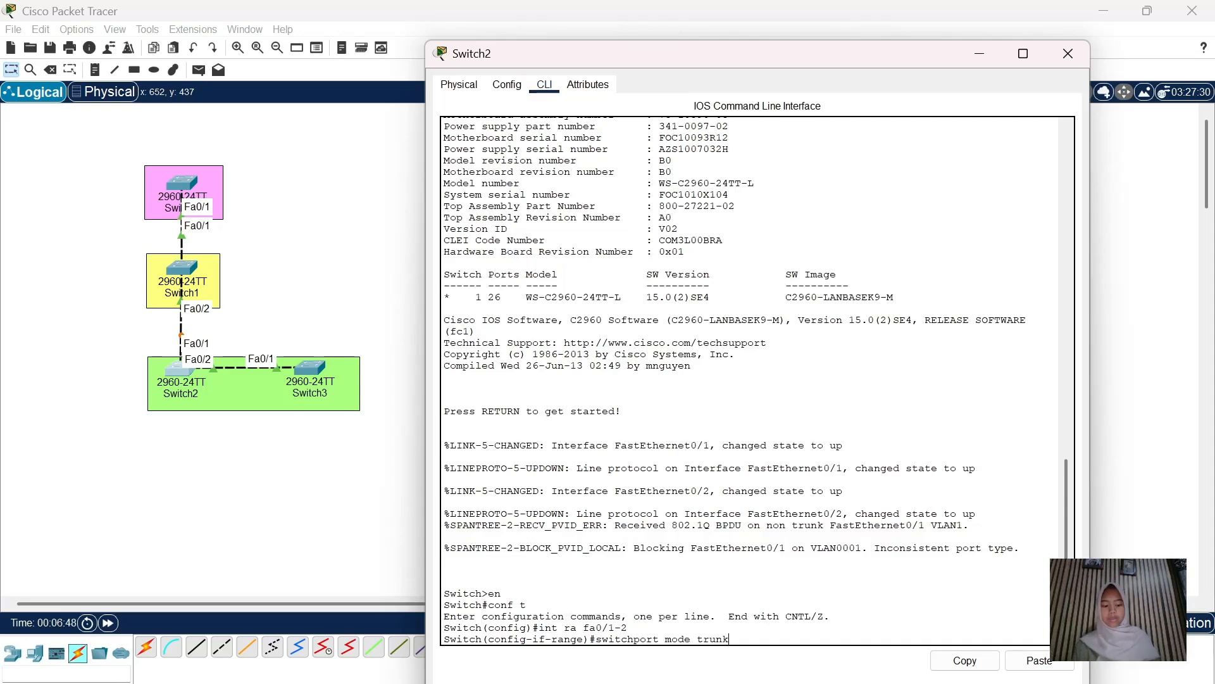
key(Return)
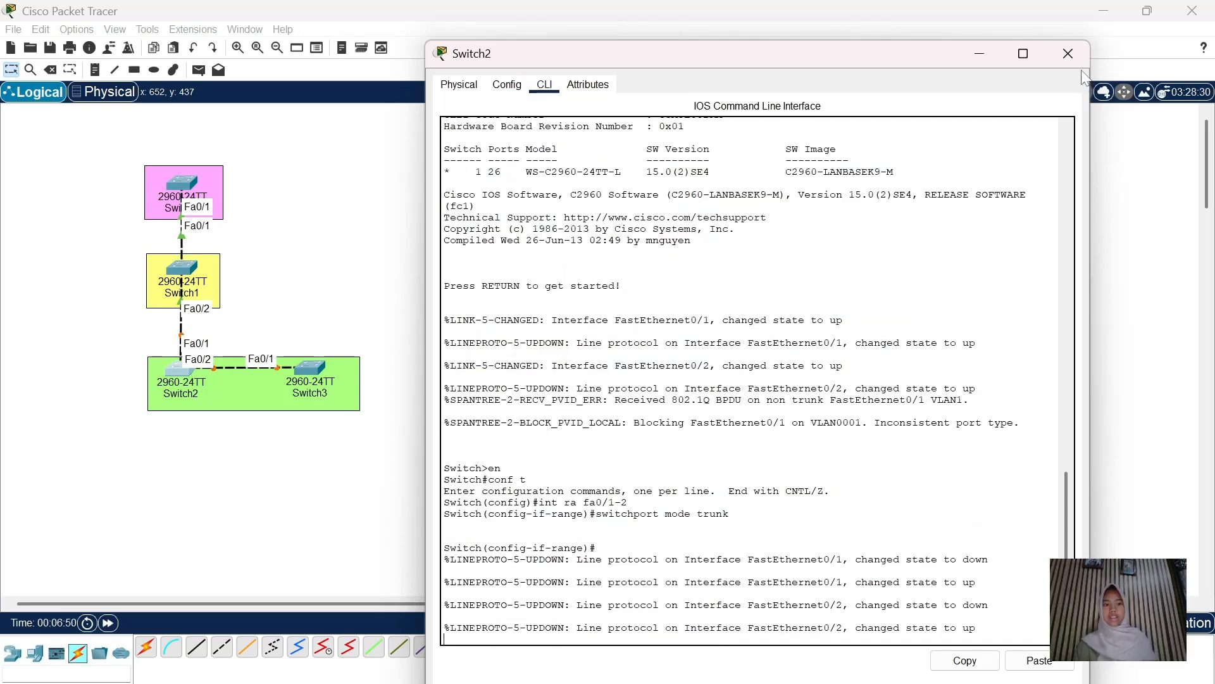
Open Switch3's CLI and enter global configuration mode
click(1068, 53)
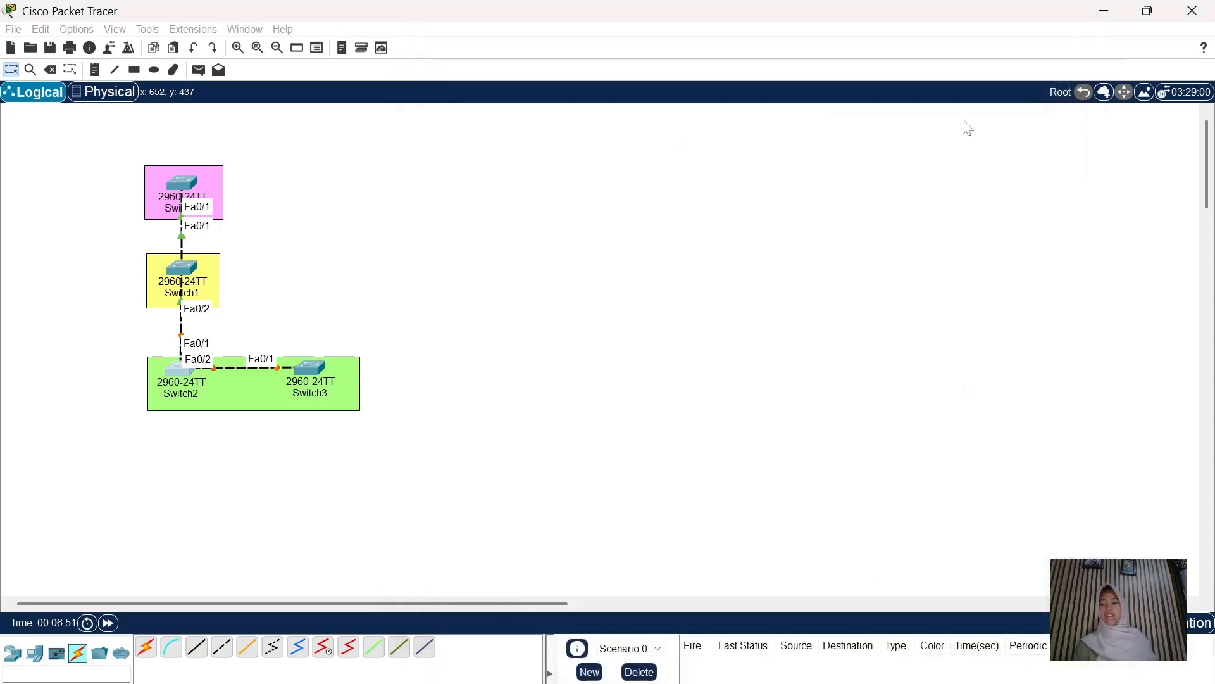
click(323, 380)
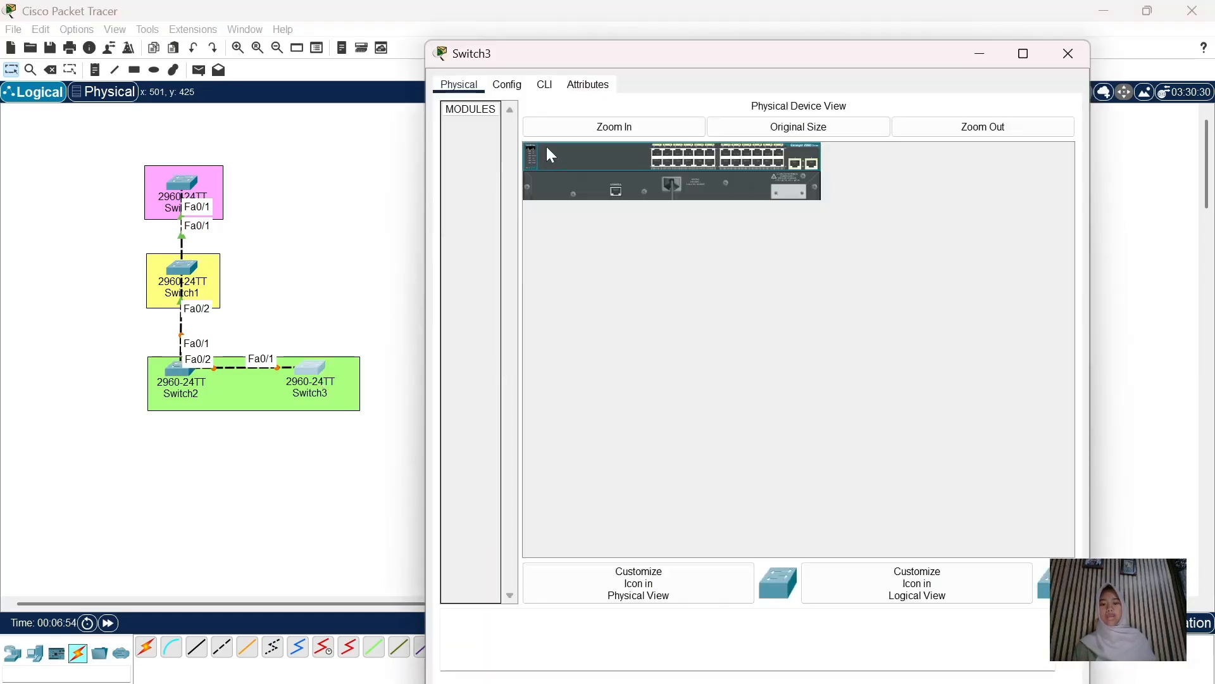
click(546, 87)
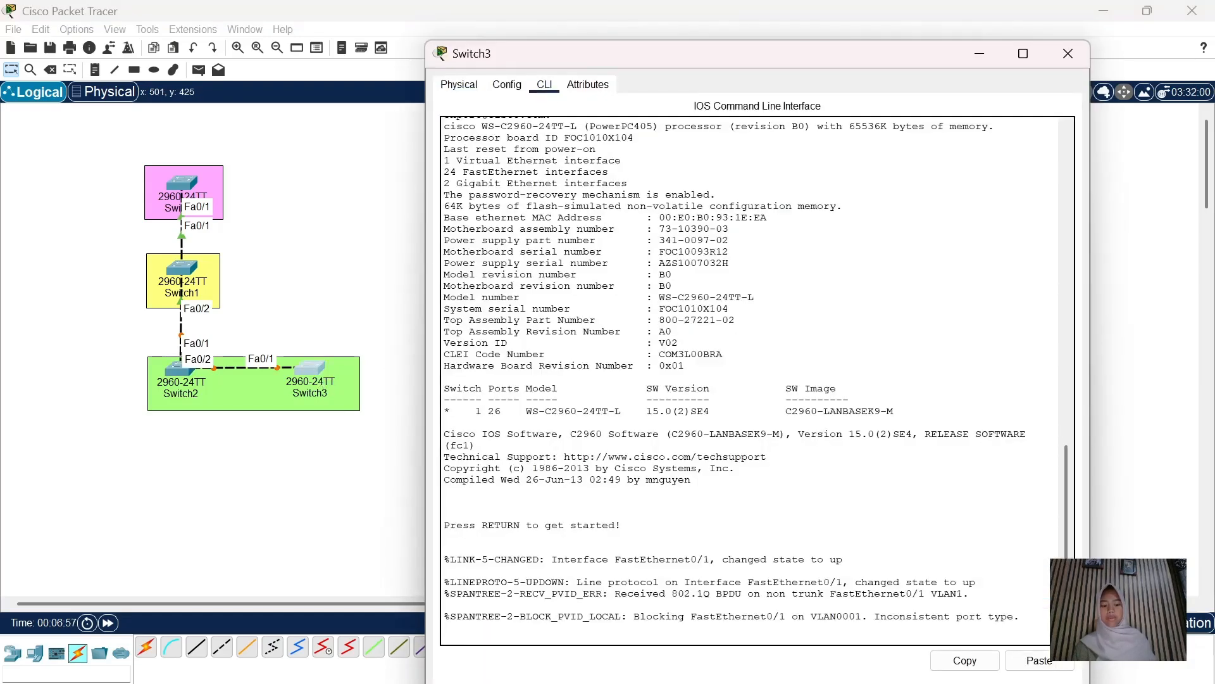
key(Return)
text(en)
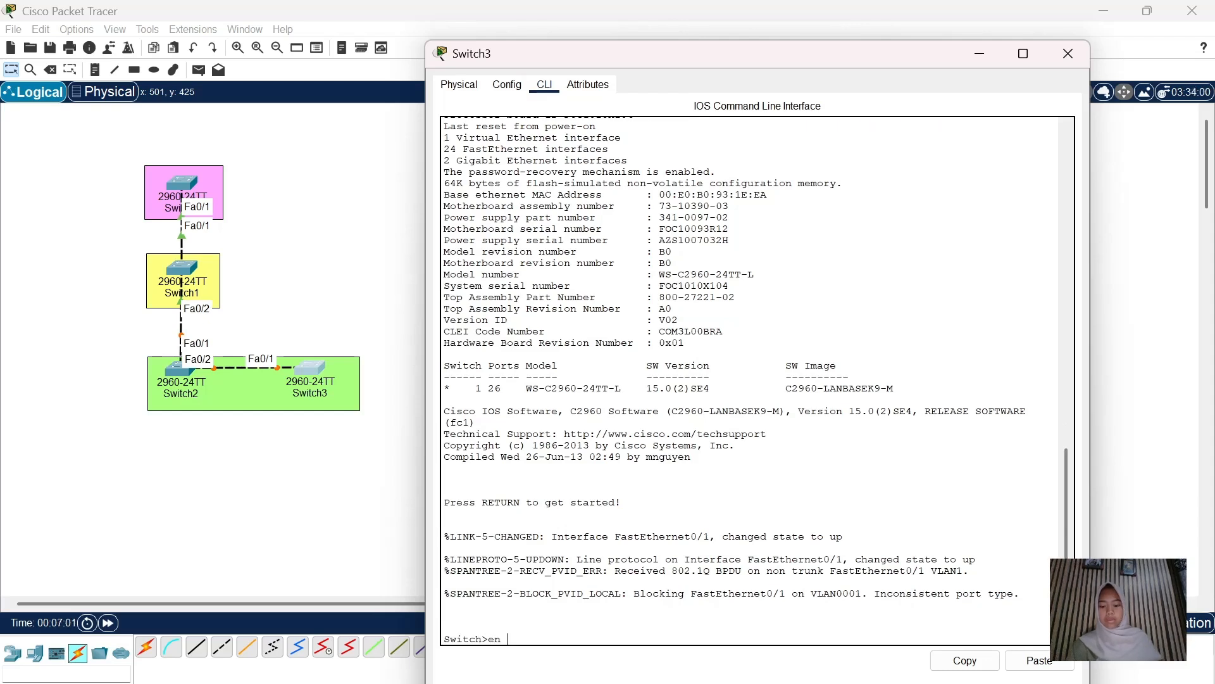
key(Return)
text(conf)
text( t)
key(Return)
Make Switch3's Fa0/1 a trunk port and close its window
text(int)
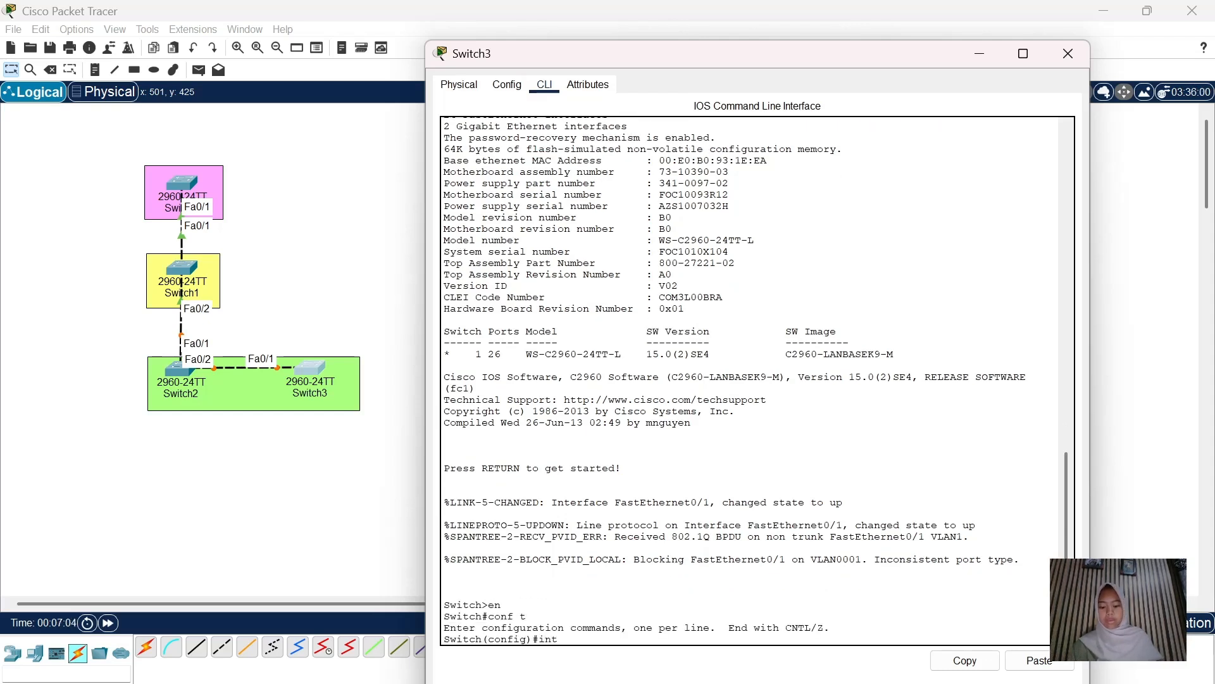
text( fa0/1)
key(Return)
text(switchport)
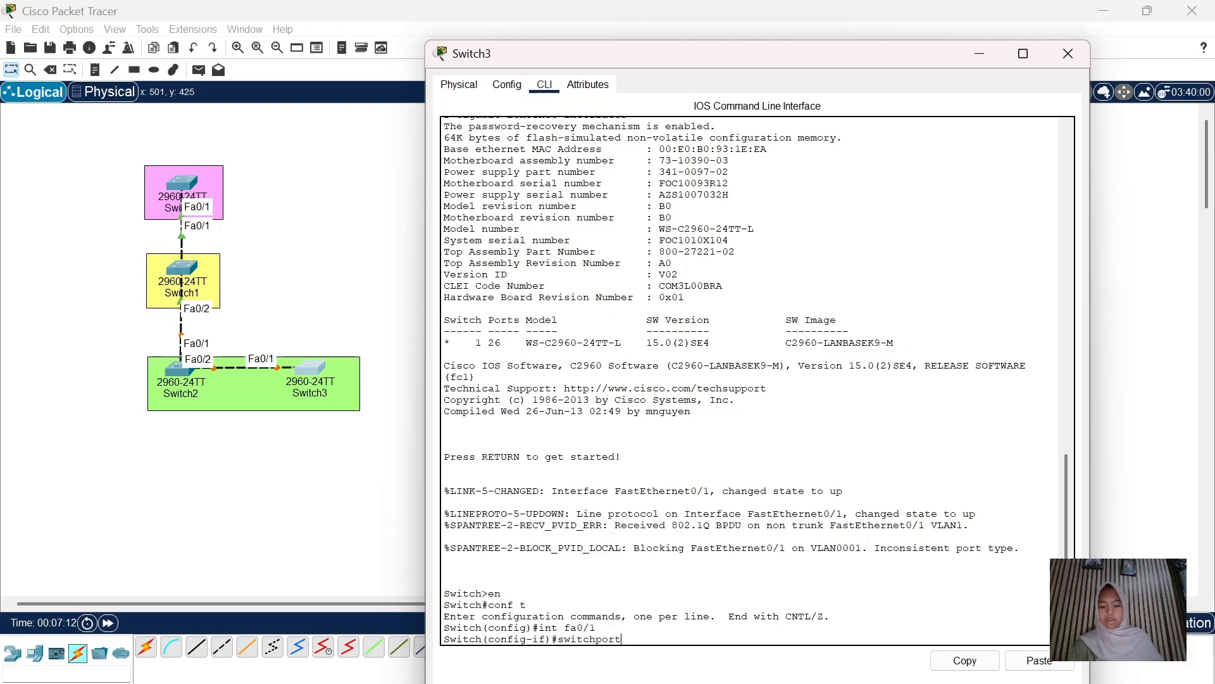
text( mode atrunk)
key(Return)
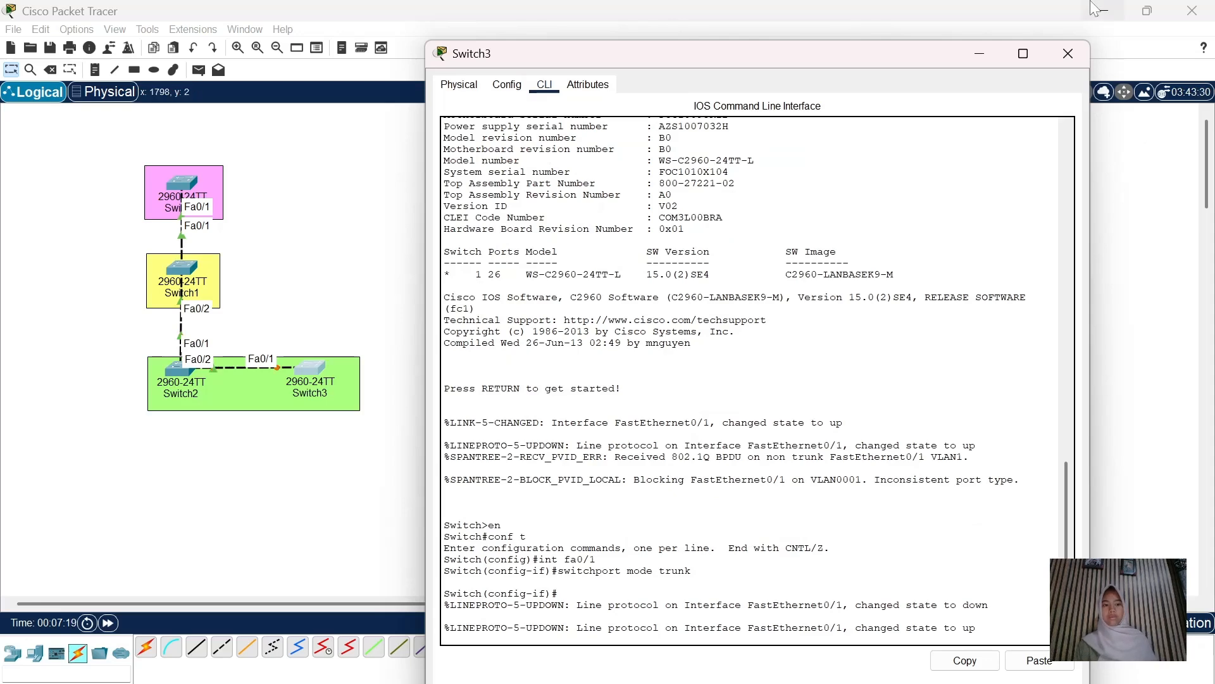
click(1069, 53)
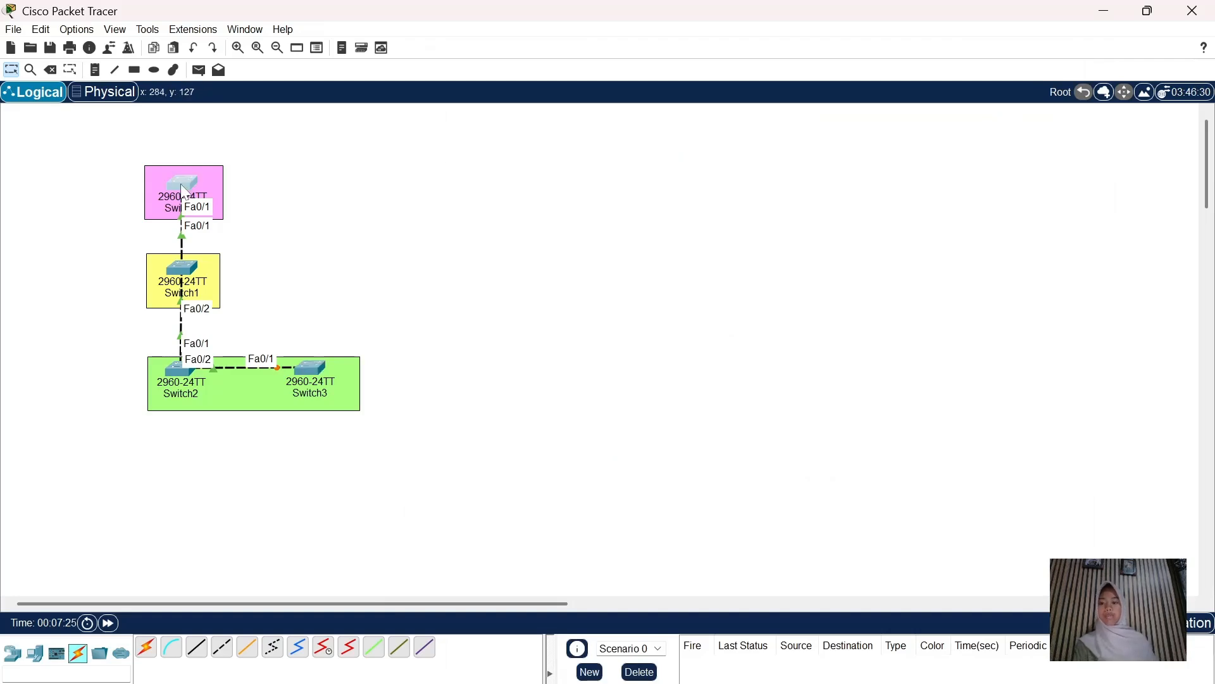
Configure Switch0 as VTP server in domain 'sid' with a VTP password, then close it
click(182, 188)
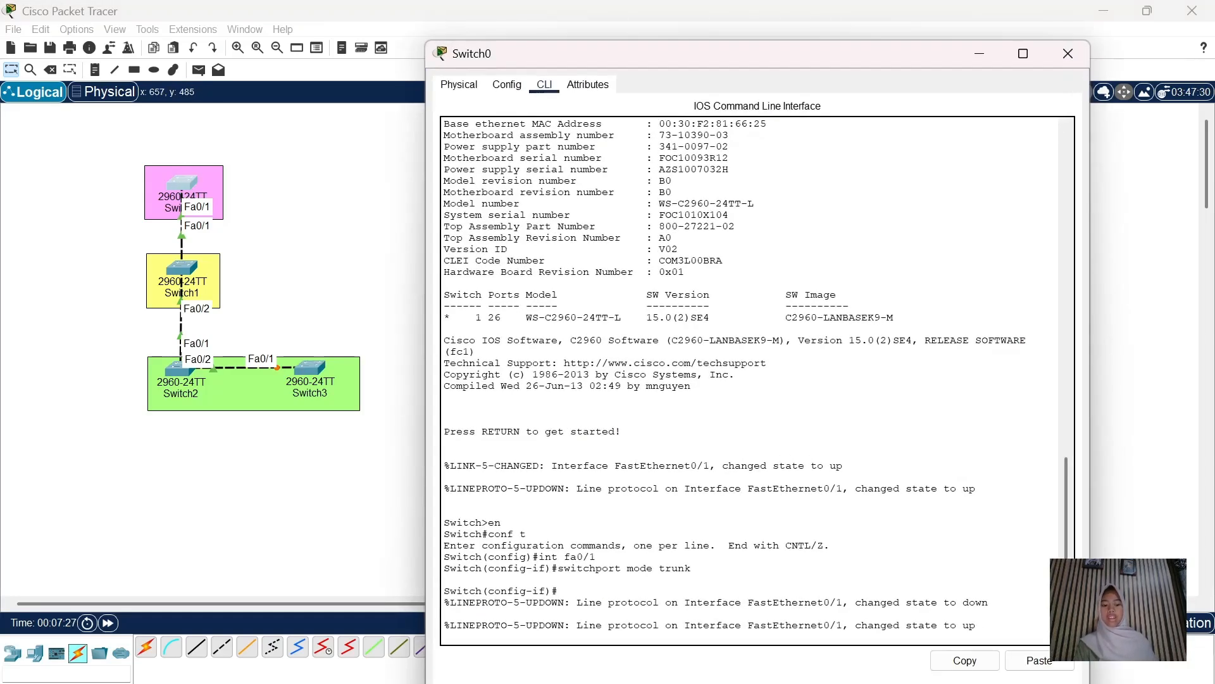
key(Return)
text(ex)
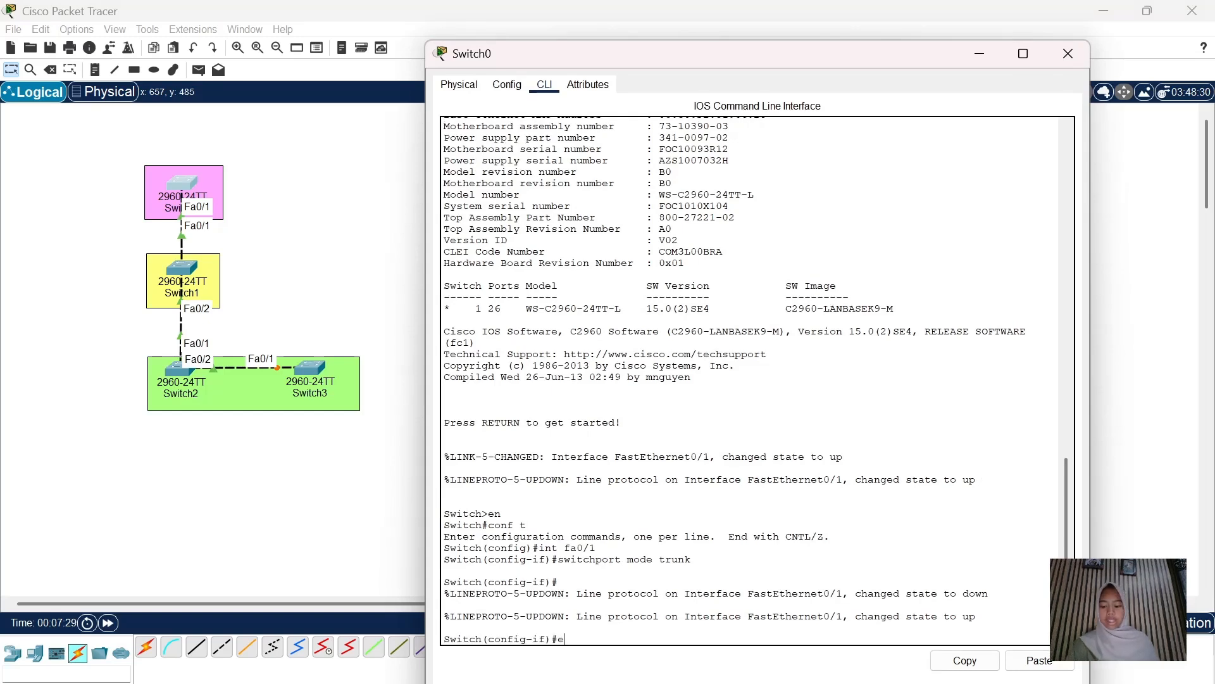
key(Return)
text(vtp)
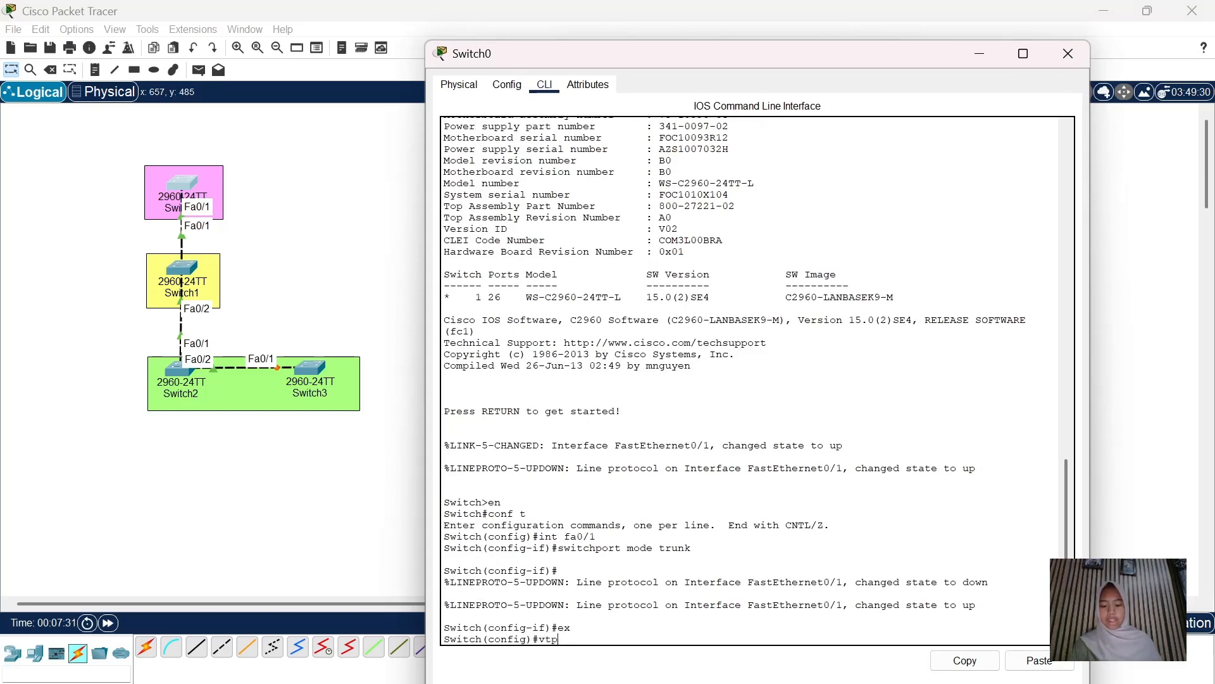
text( mode )
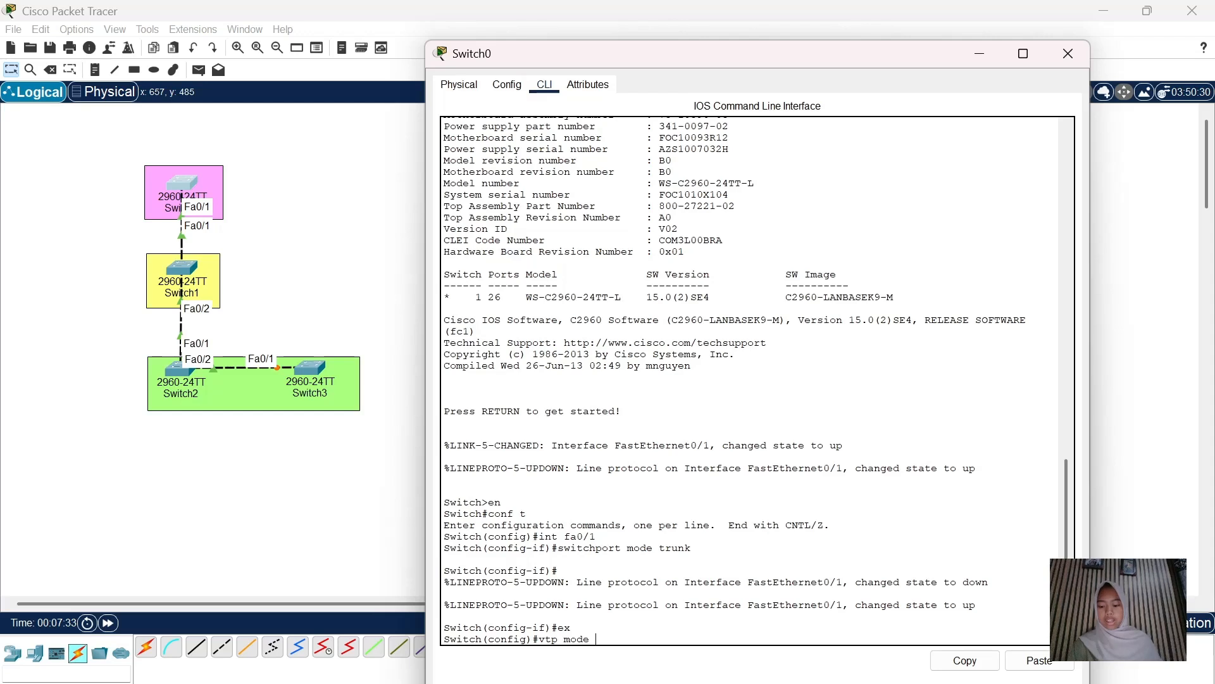
text(server)
key(Return)
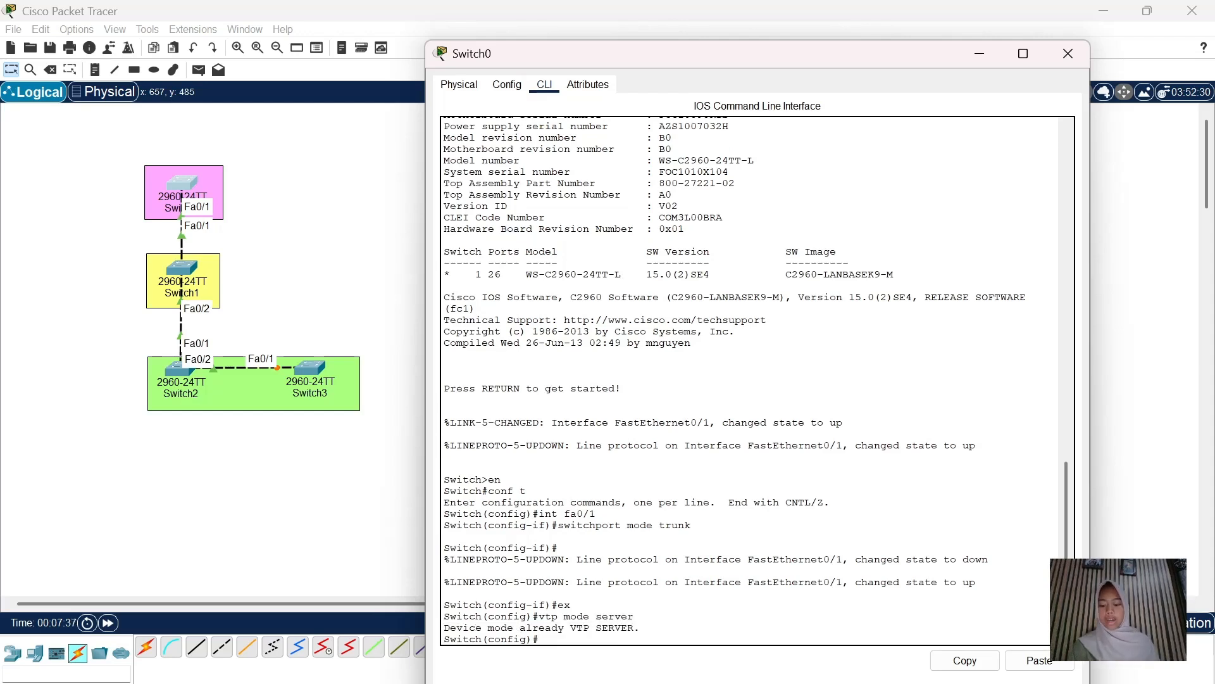
text(vtp domain s)
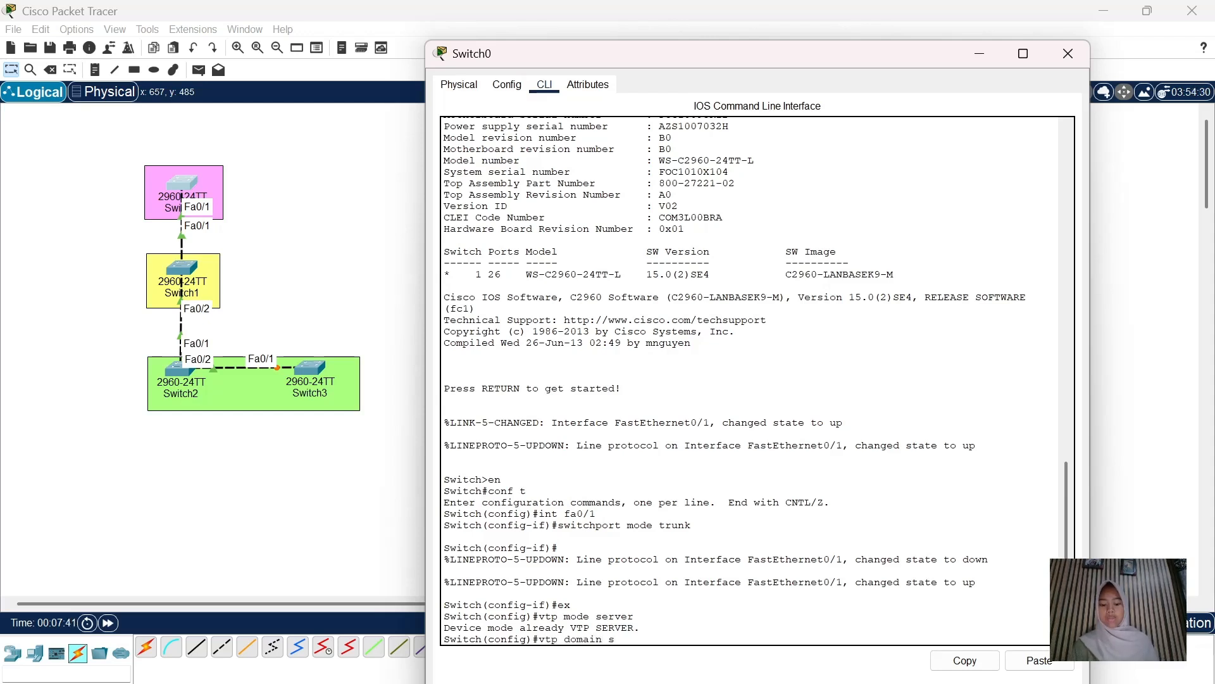
text(id)
key(Return)
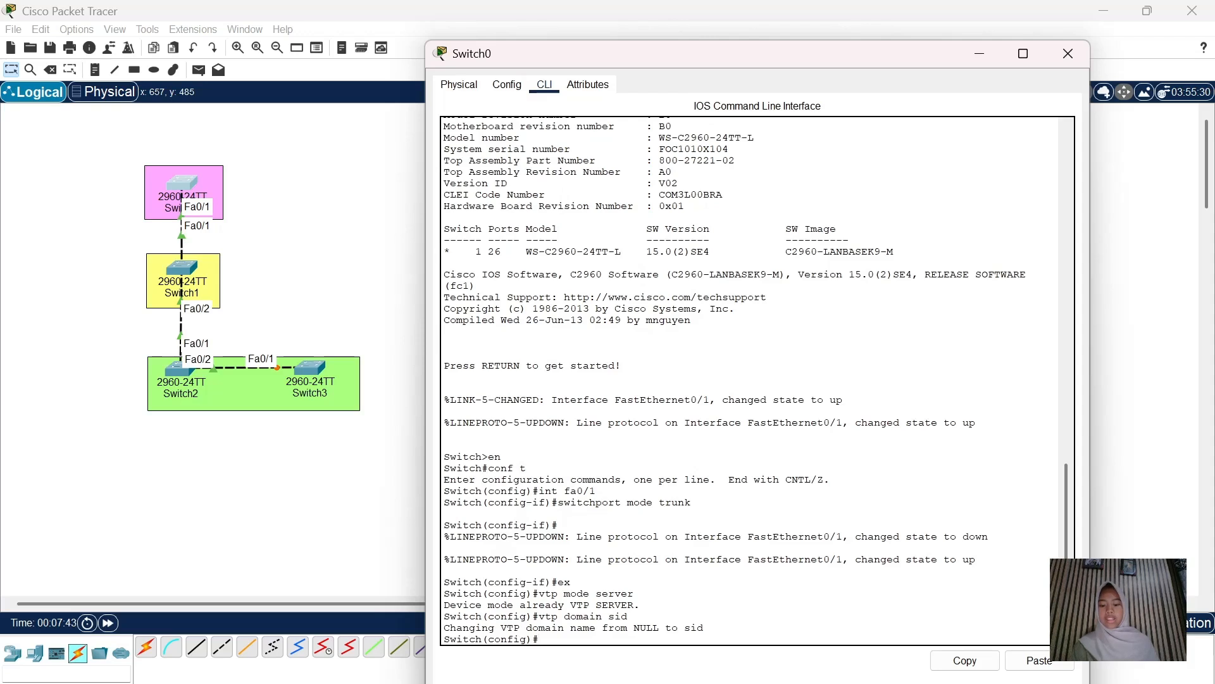
text(vtp )
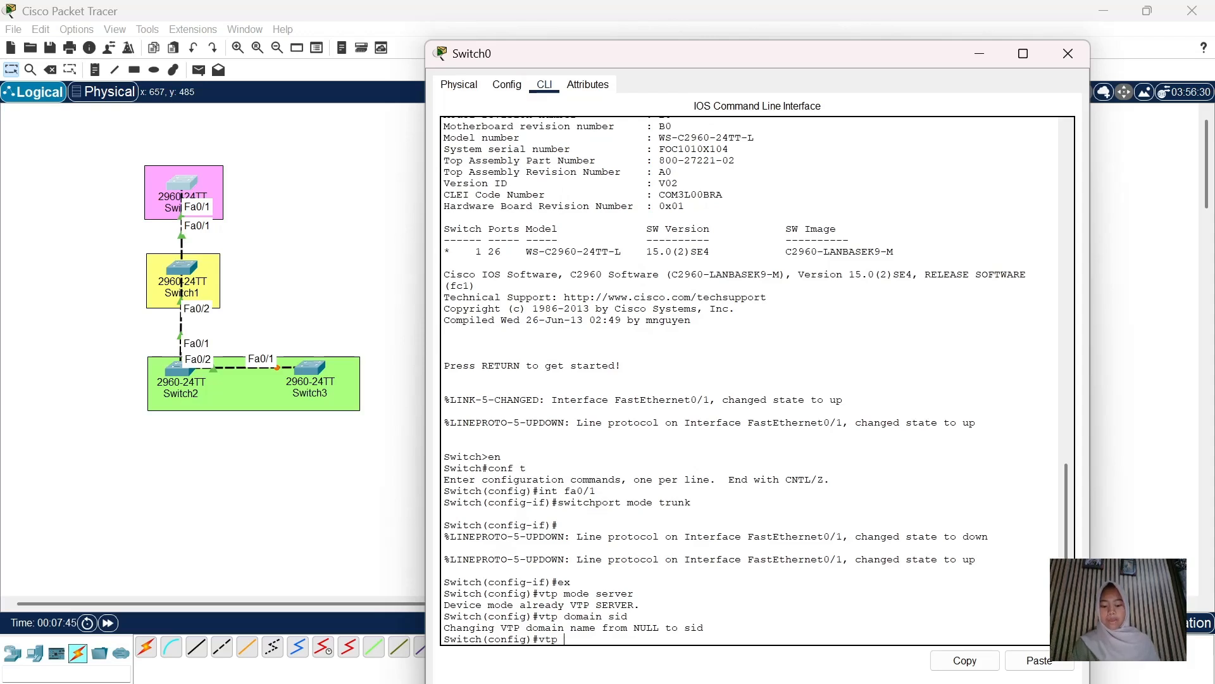
text(password 999)
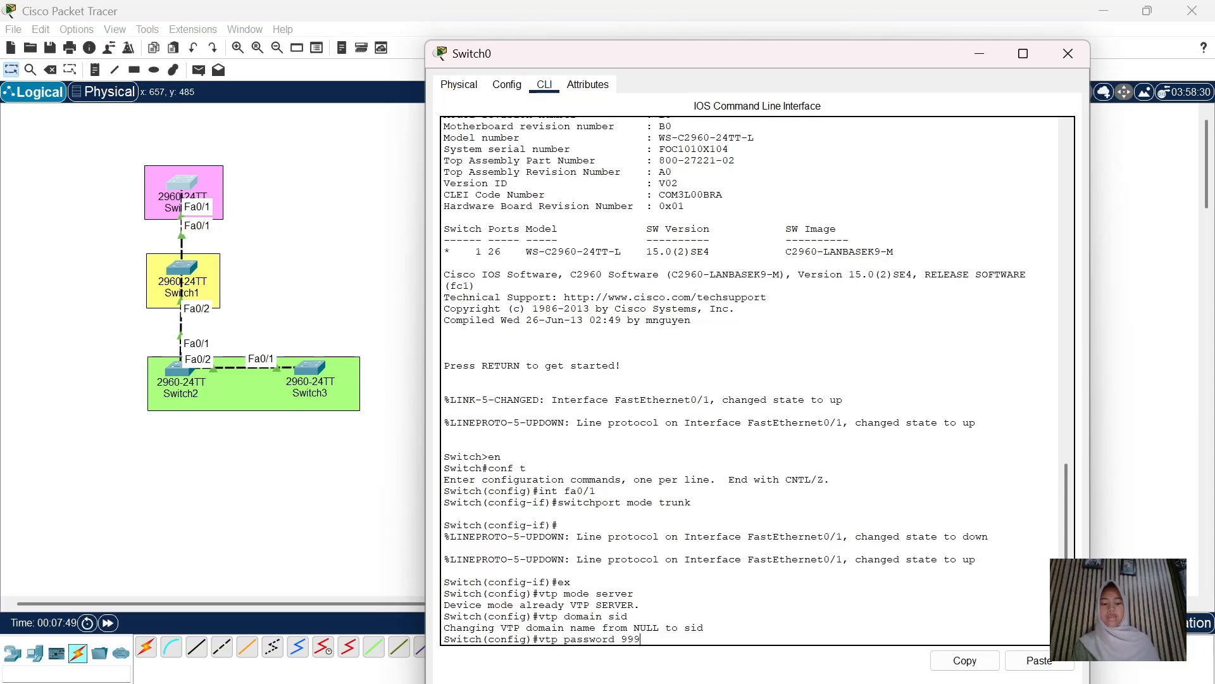
key(Return)
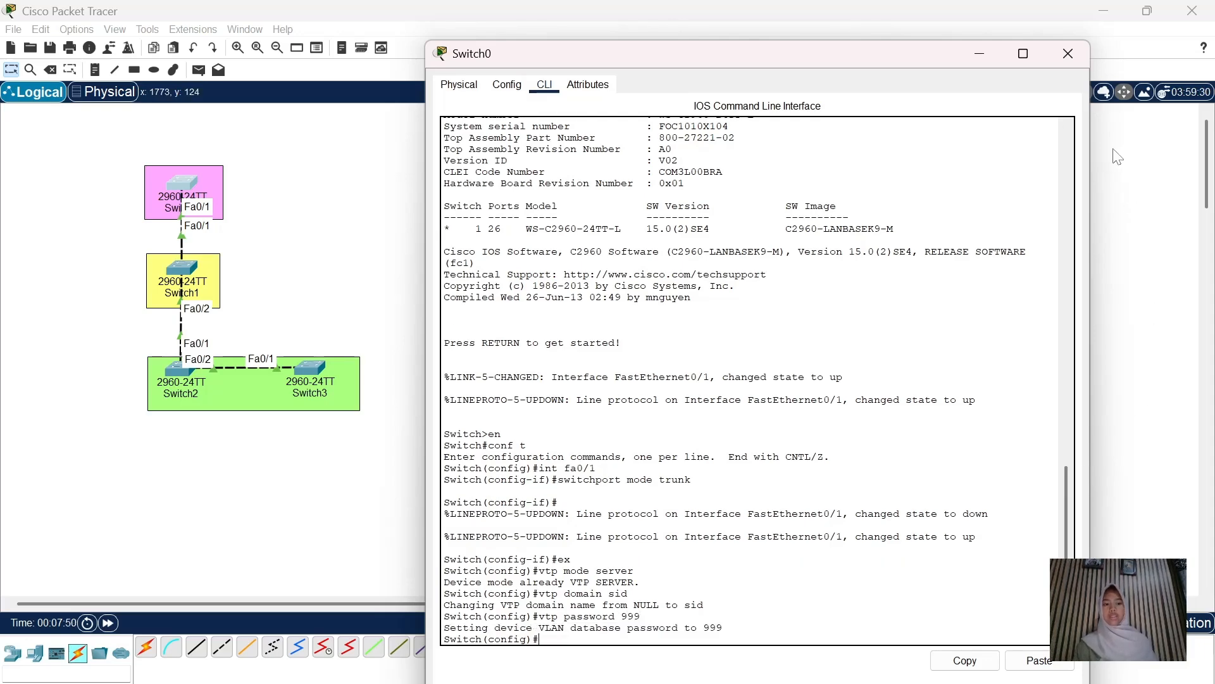
click(1069, 53)
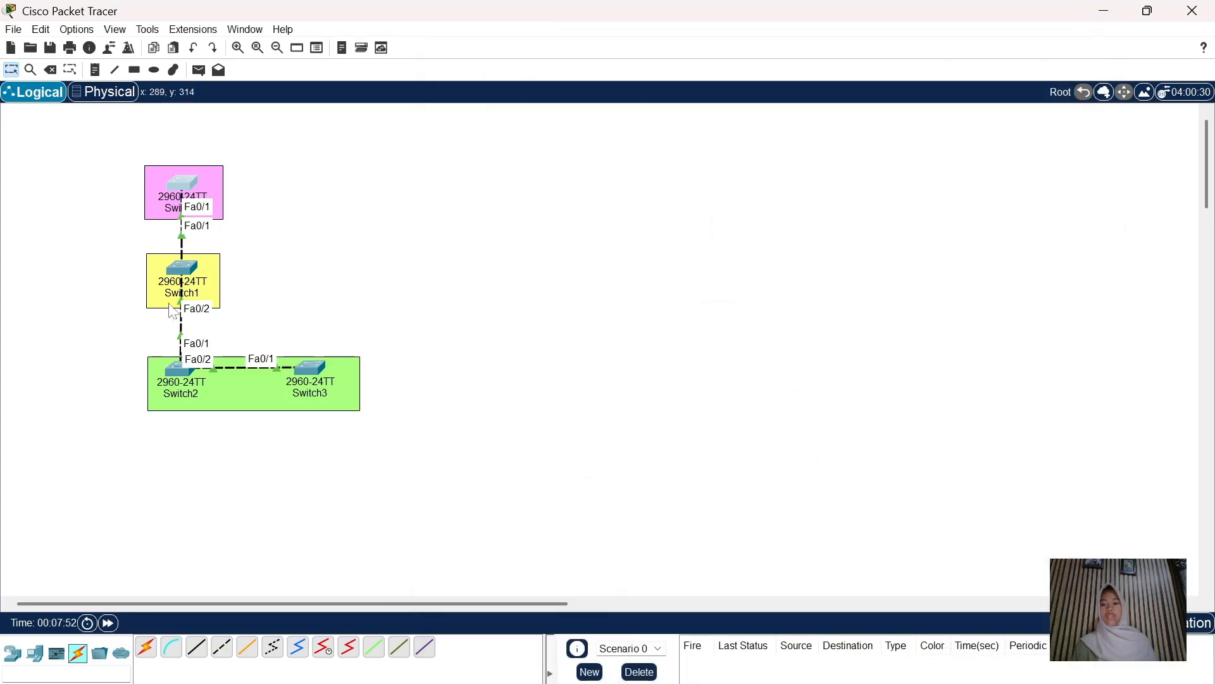
Set Switch1 to VTP transparent mode in domain 'sid' with the VTP password, then close it
click(188, 273)
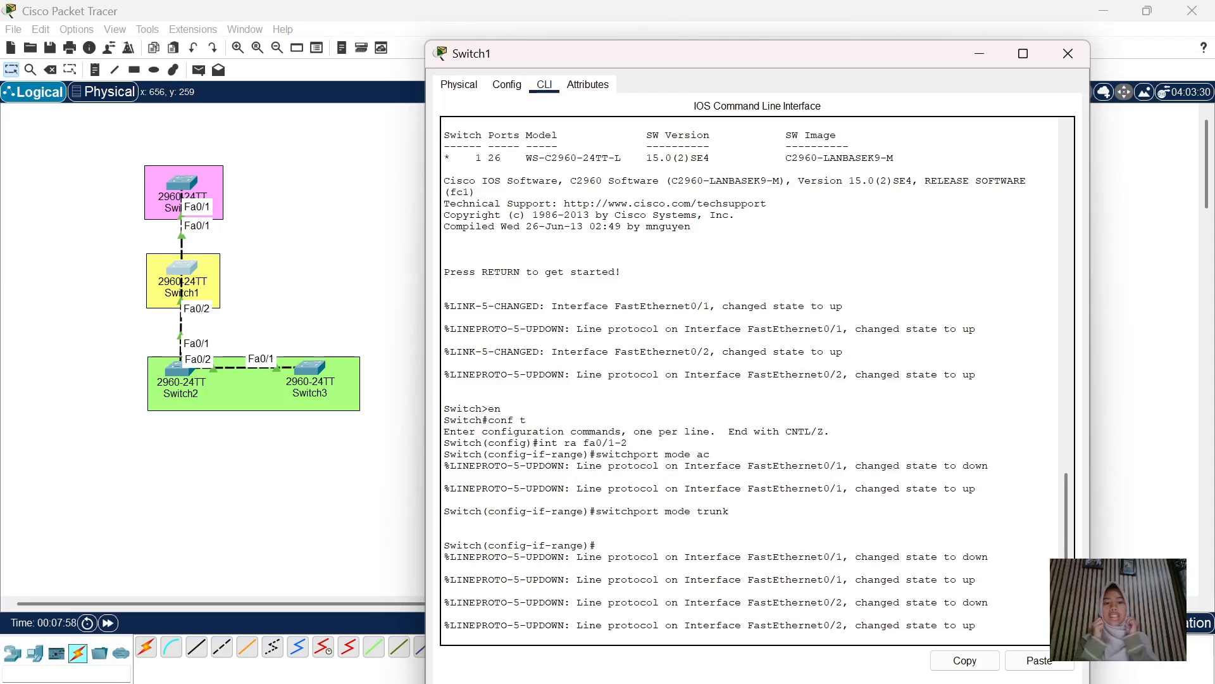
key(Return)
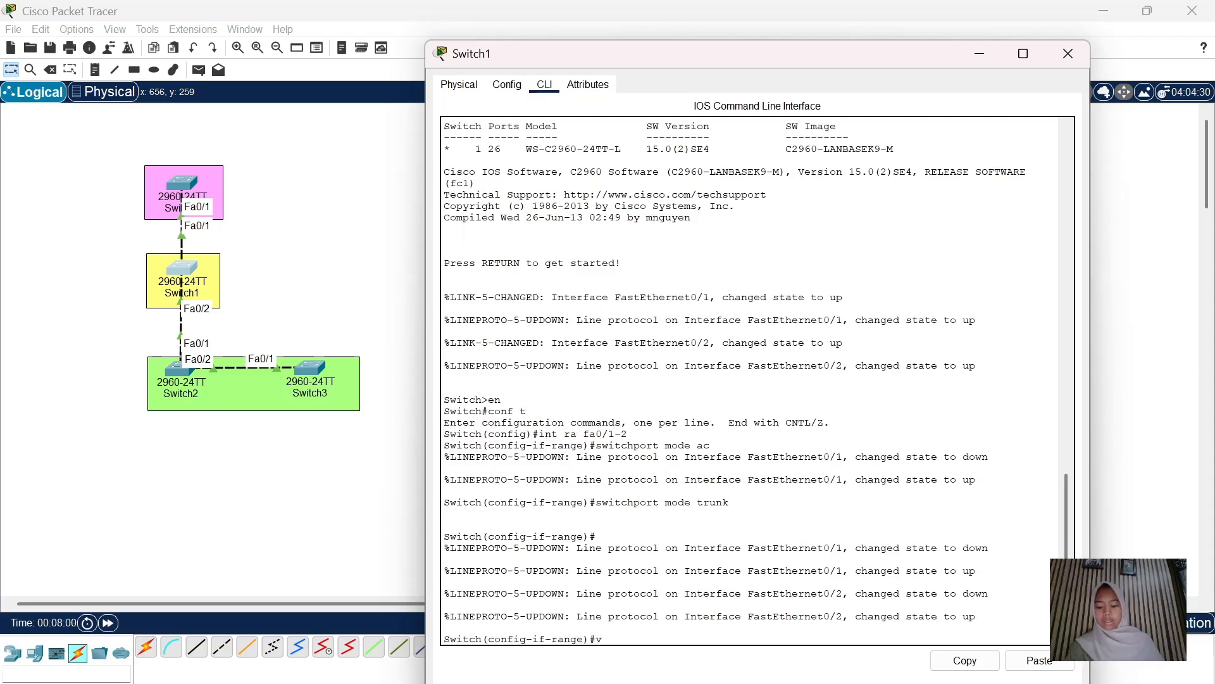
text(ex)
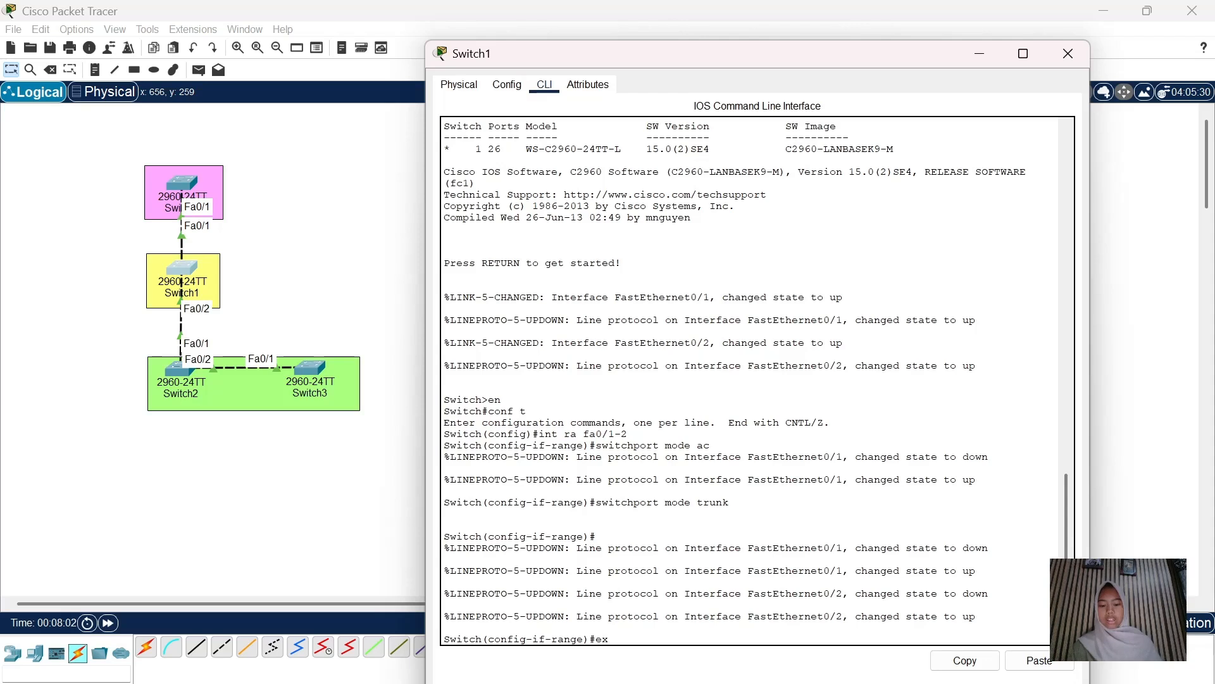
key(Return)
text(vtp)
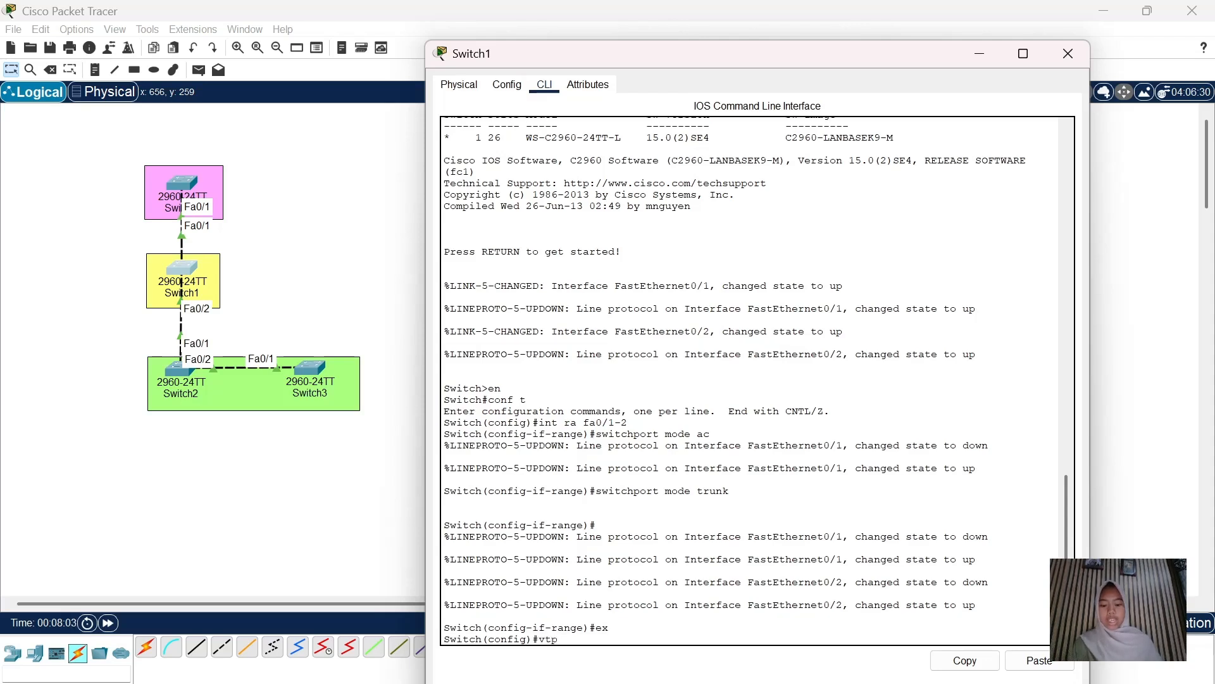
text( mode )
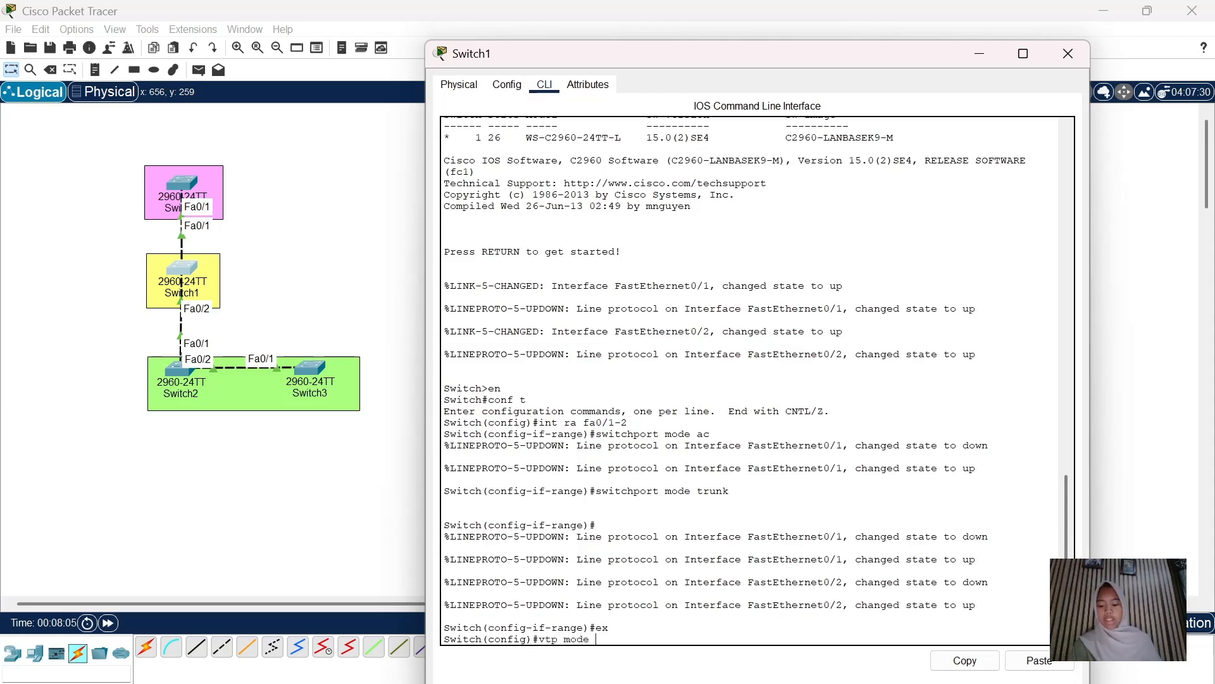
text(transparent)
key(Return)
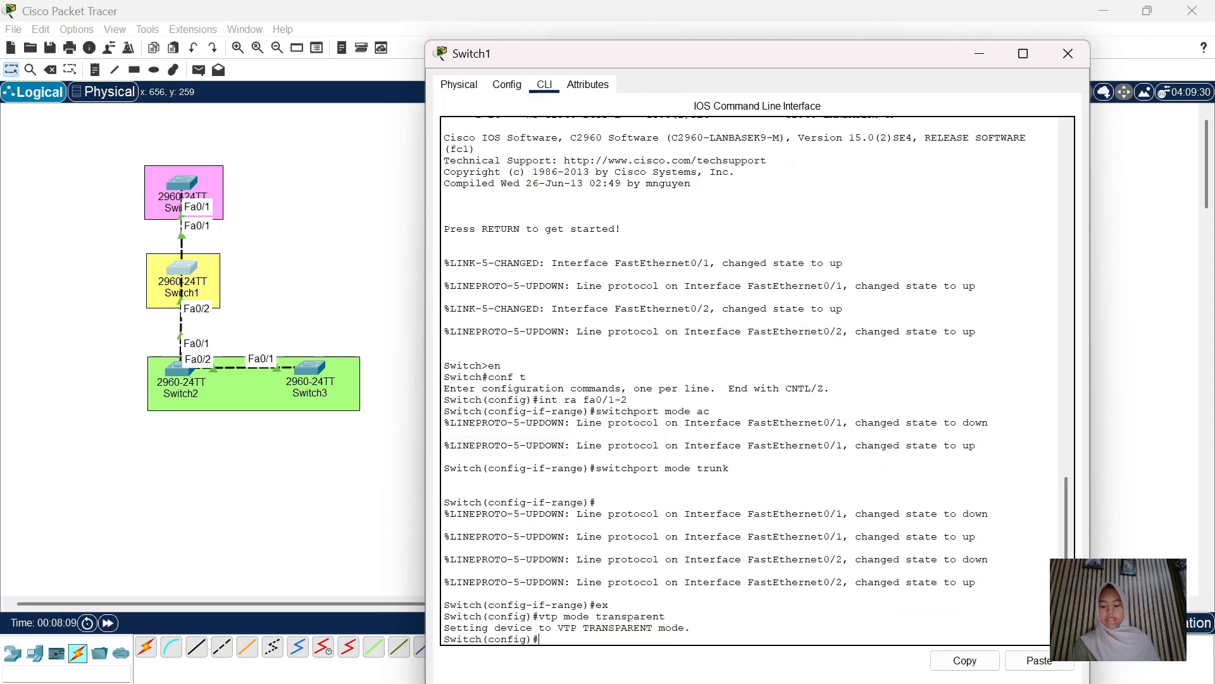
text(vtp doma)
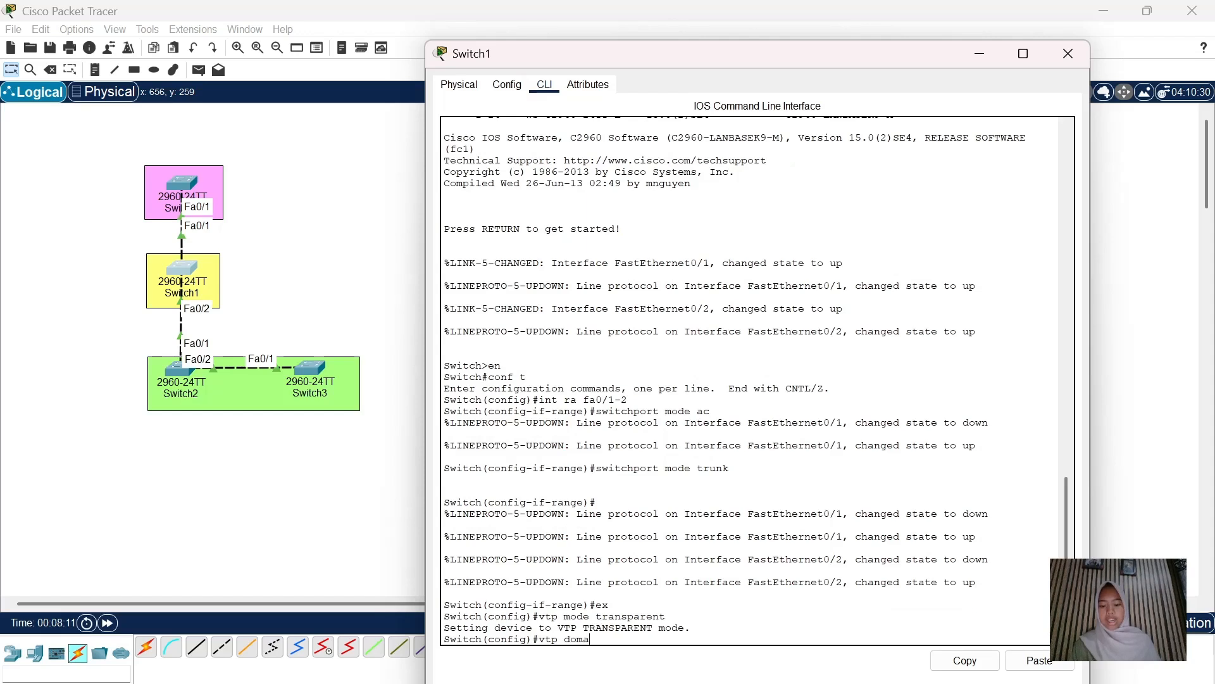
text(in s)
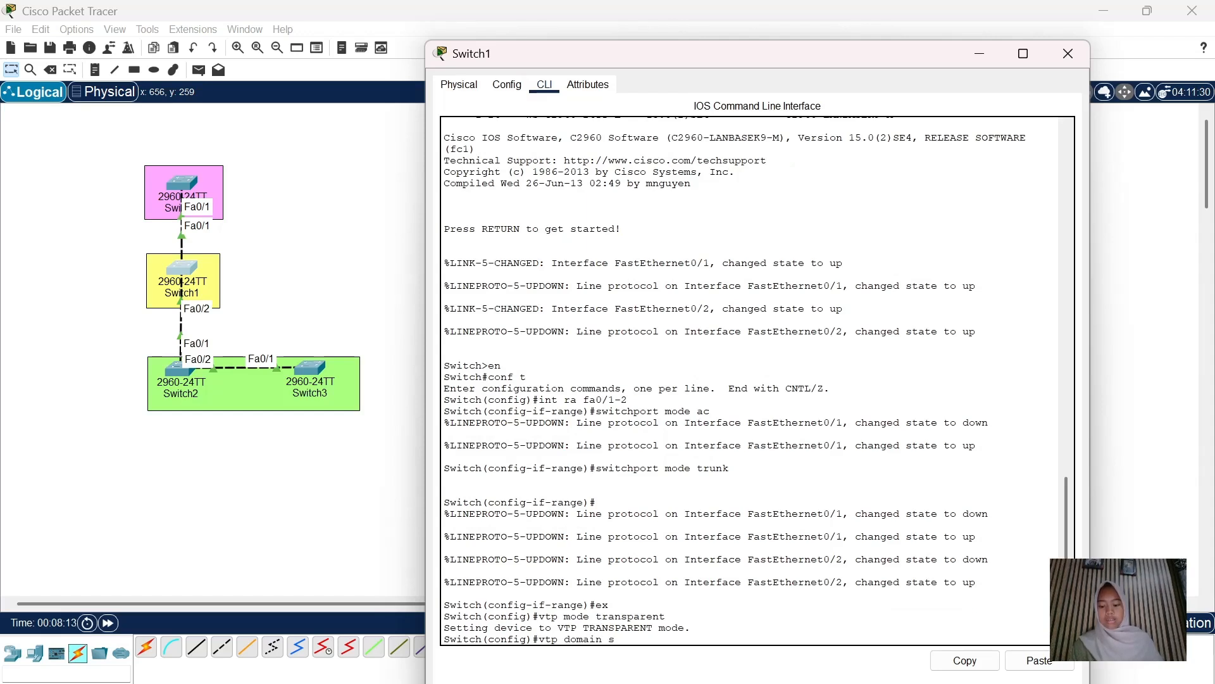
text(id)
key(Return)
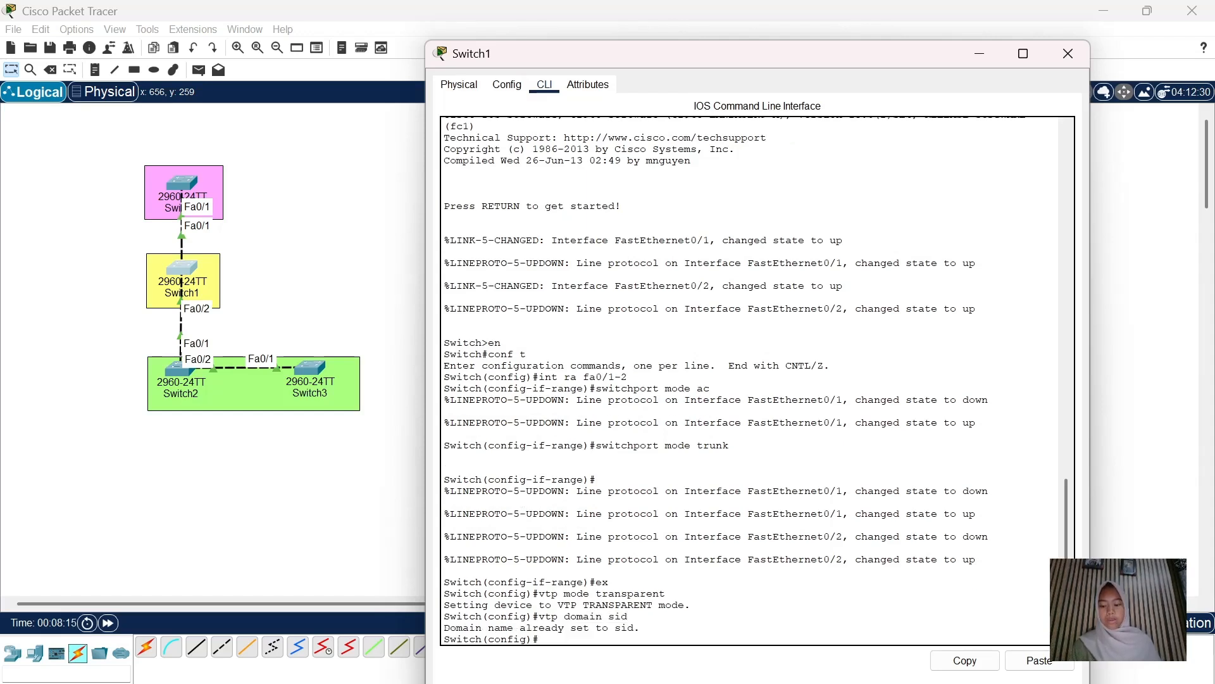
text(vtp password 999)
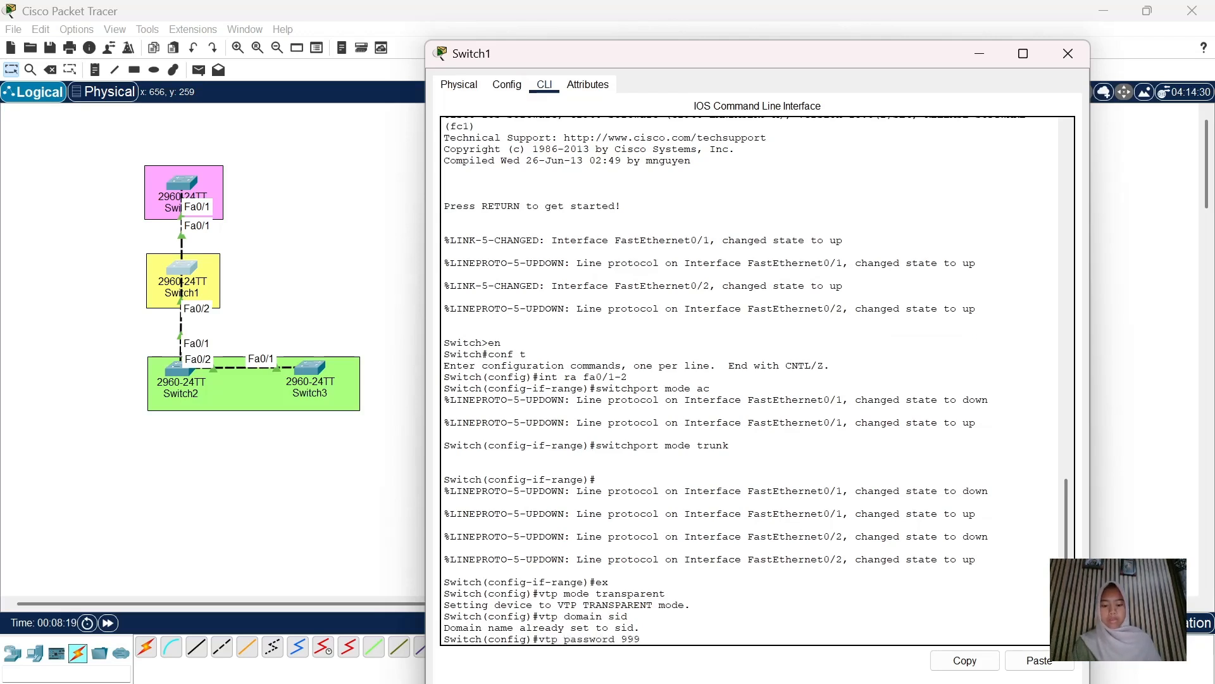
key(Return)
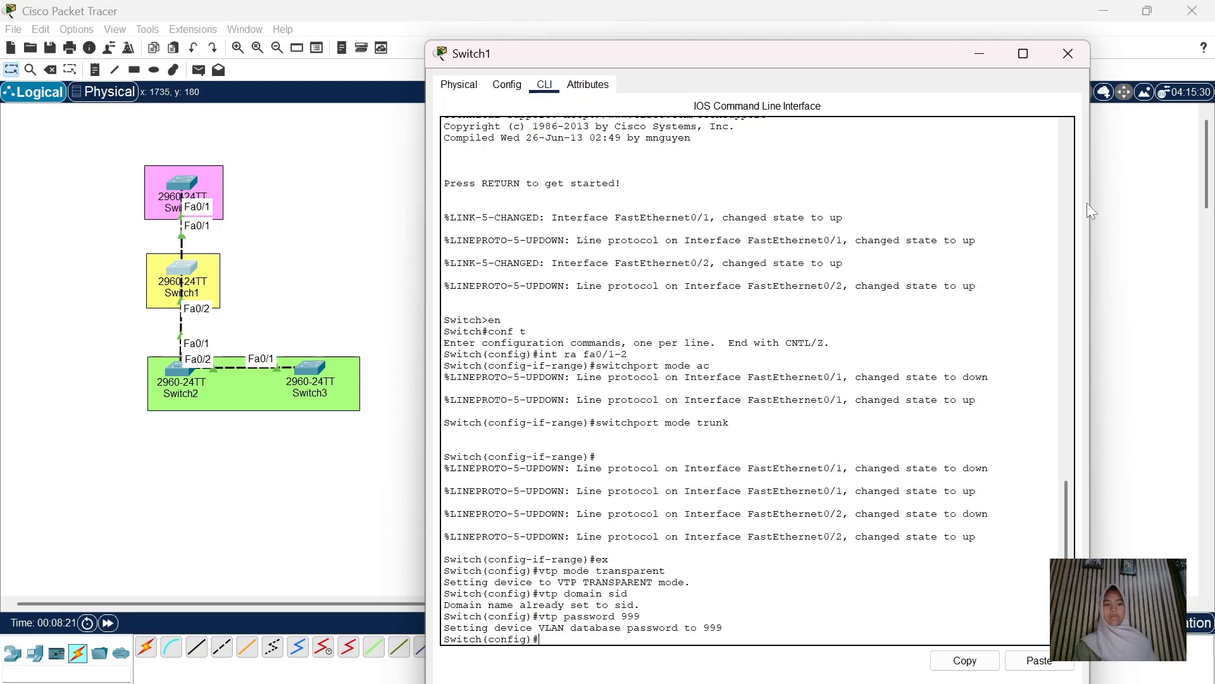
click(1069, 56)
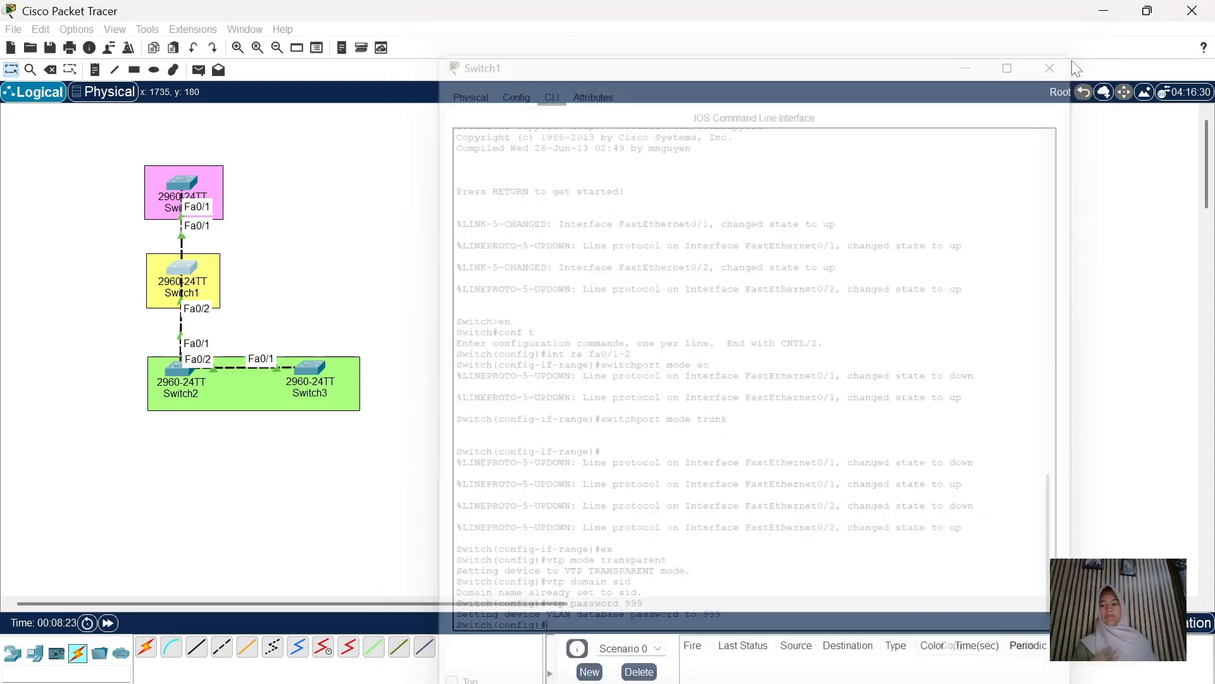
On Switch2's CLI, set VTP mode client, domain 'sid' and the shared VTP password
click(182, 371)
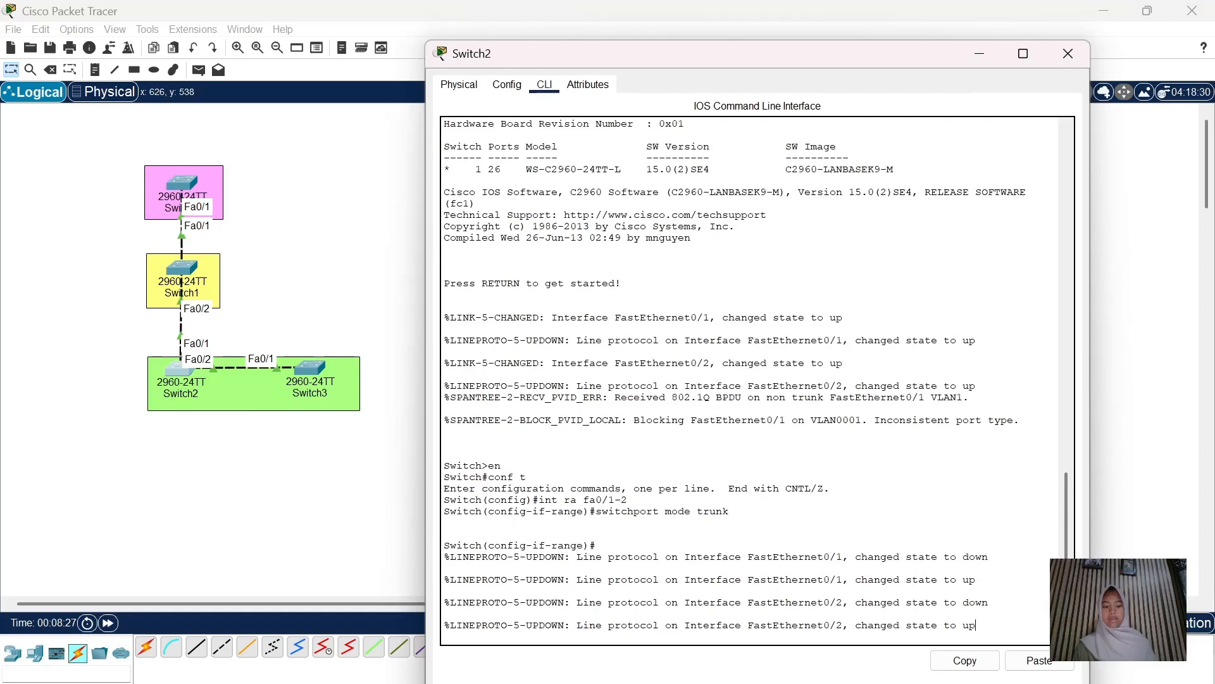
key(Return)
text(ex)
key(Return)
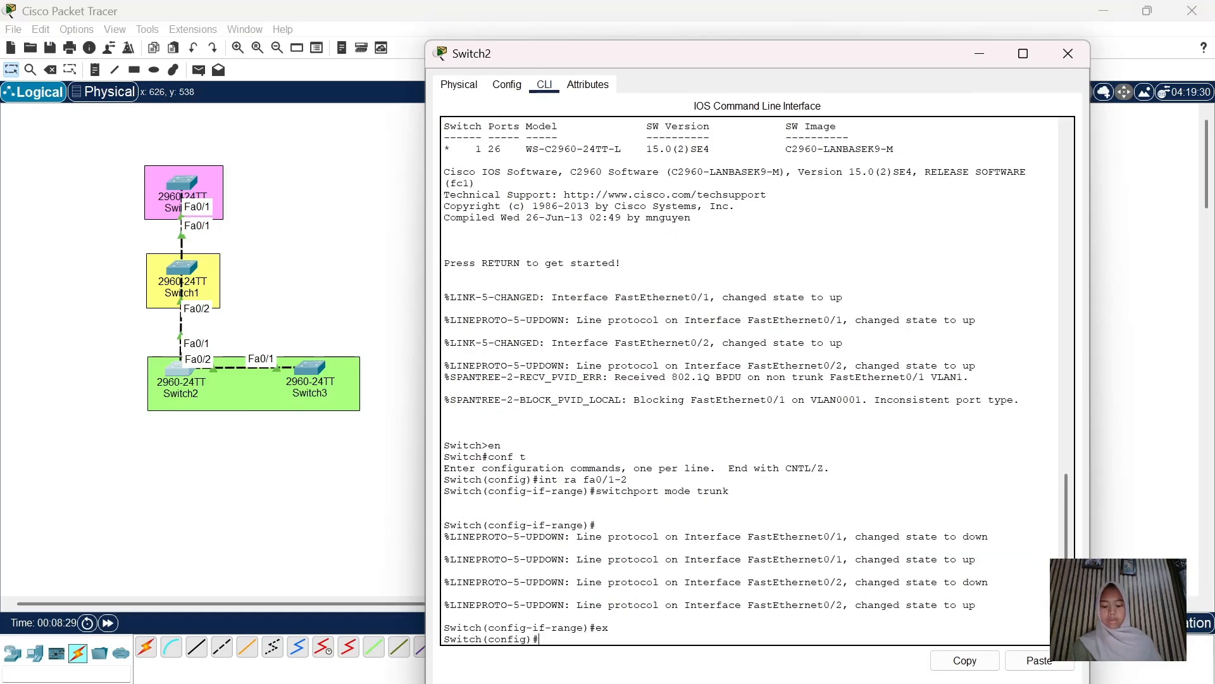
text(vtp mod)
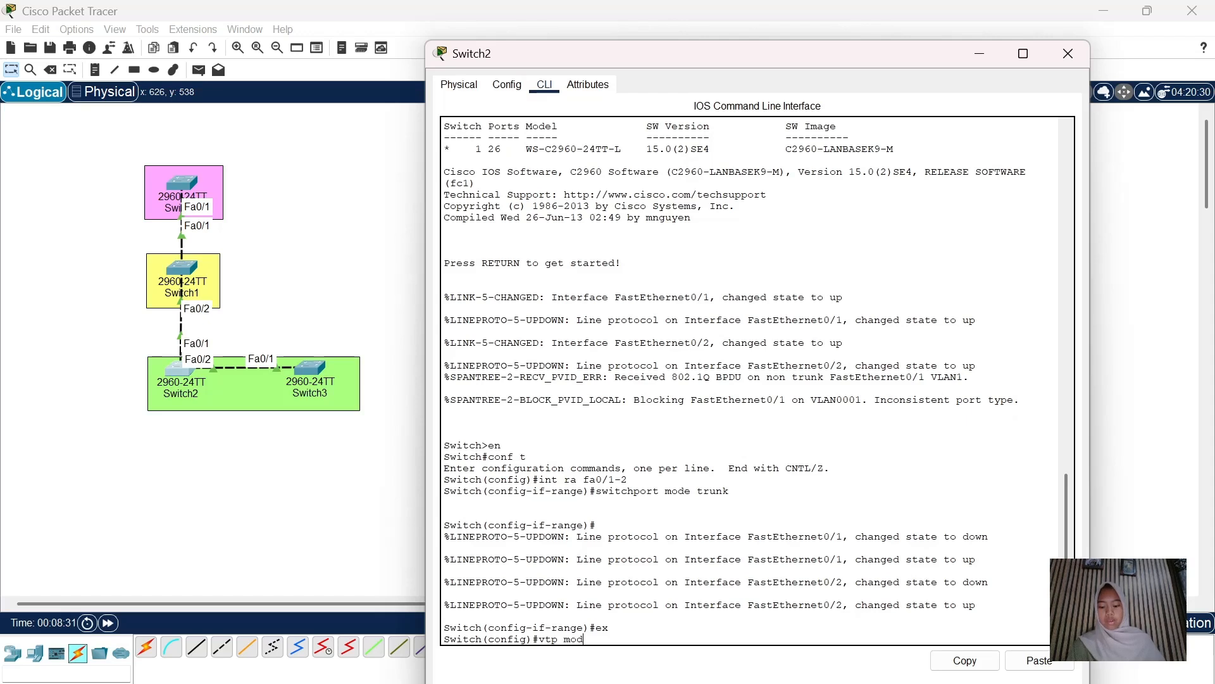
text(e clien)
key(BackSpace)
text(t)
key(Return)
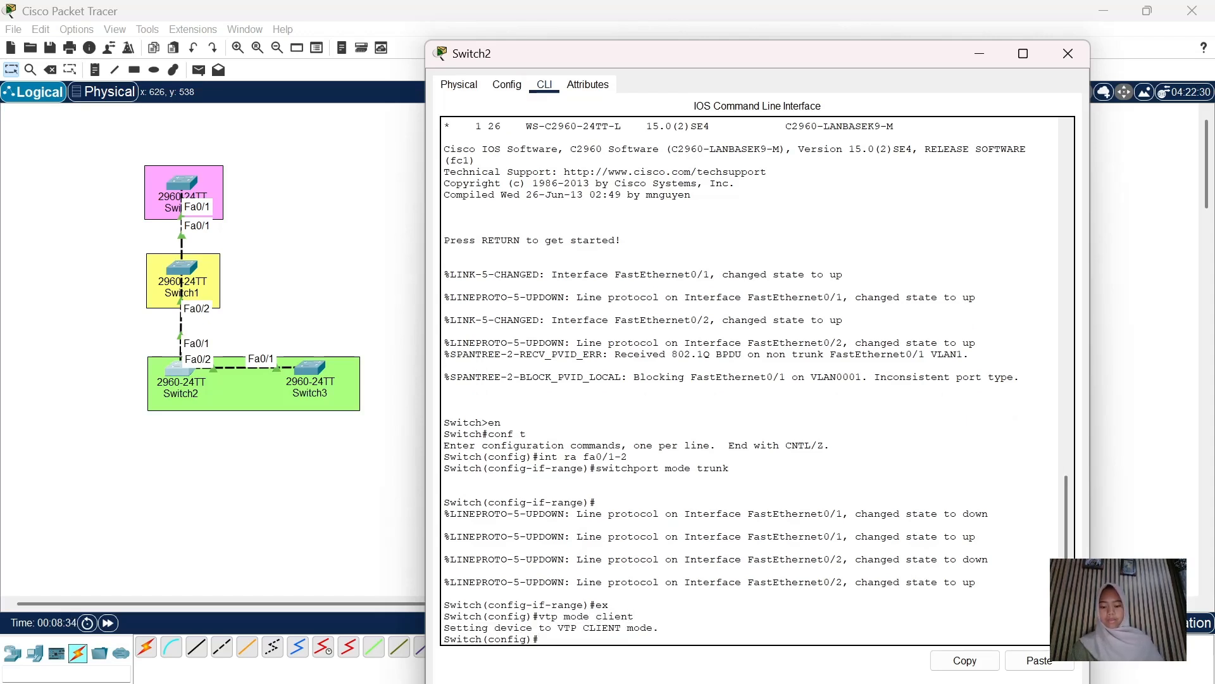
text(vtp domain sid)
key(Return)
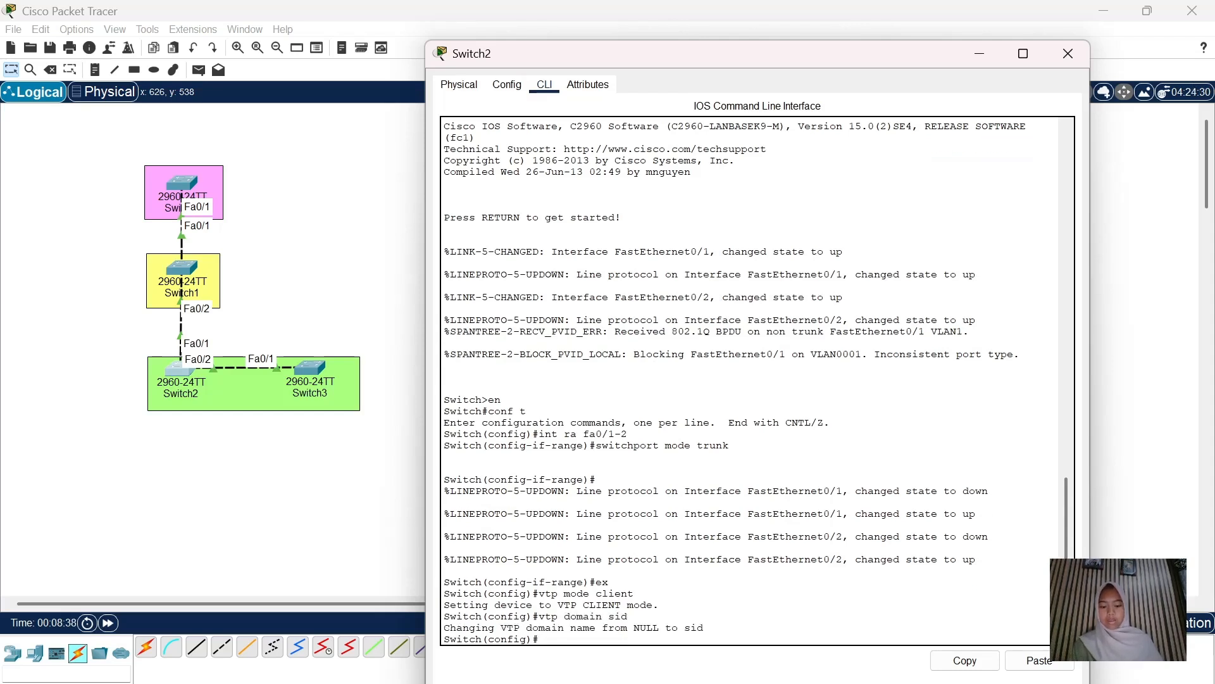
text(vtp password 999)
key(Return)
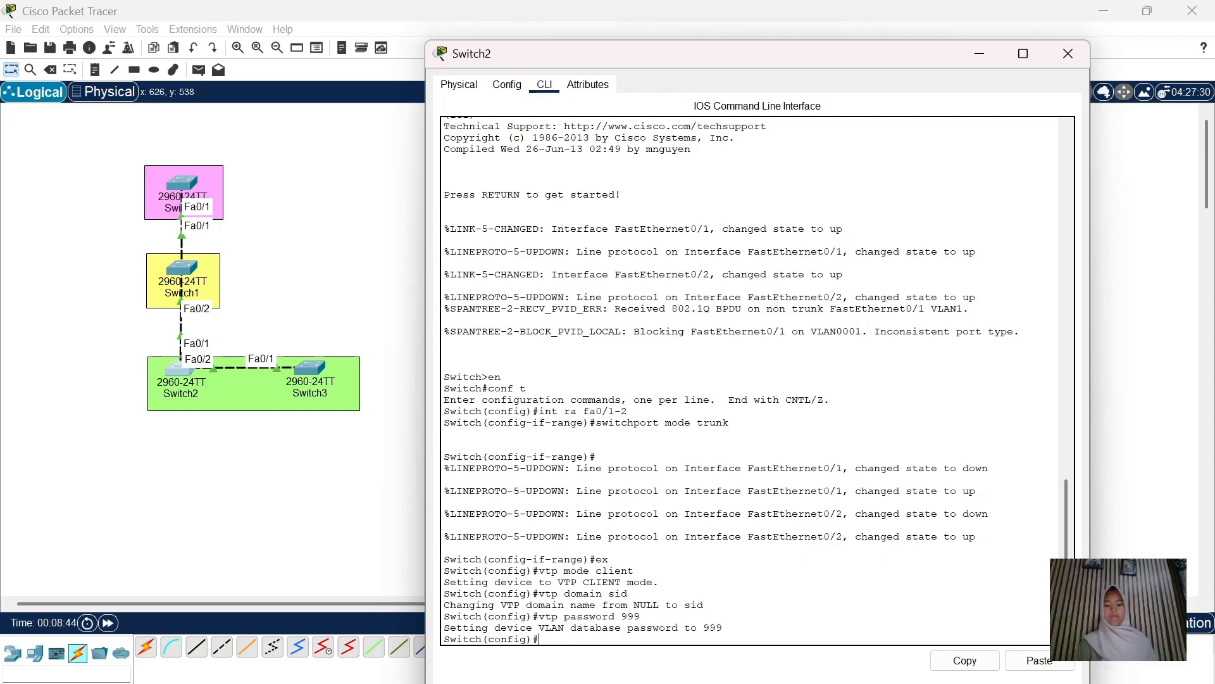
Configure Switch3 as a VTP client in domain 'sid' with a VTP password
click(1069, 48)
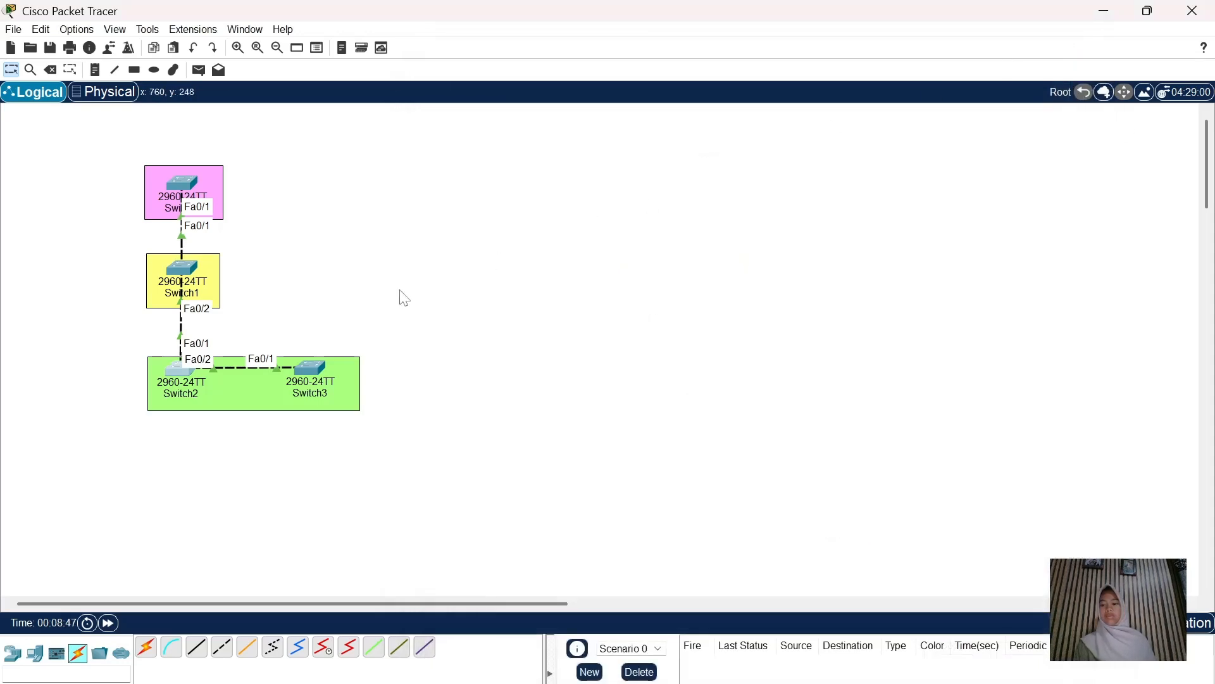
click(315, 363)
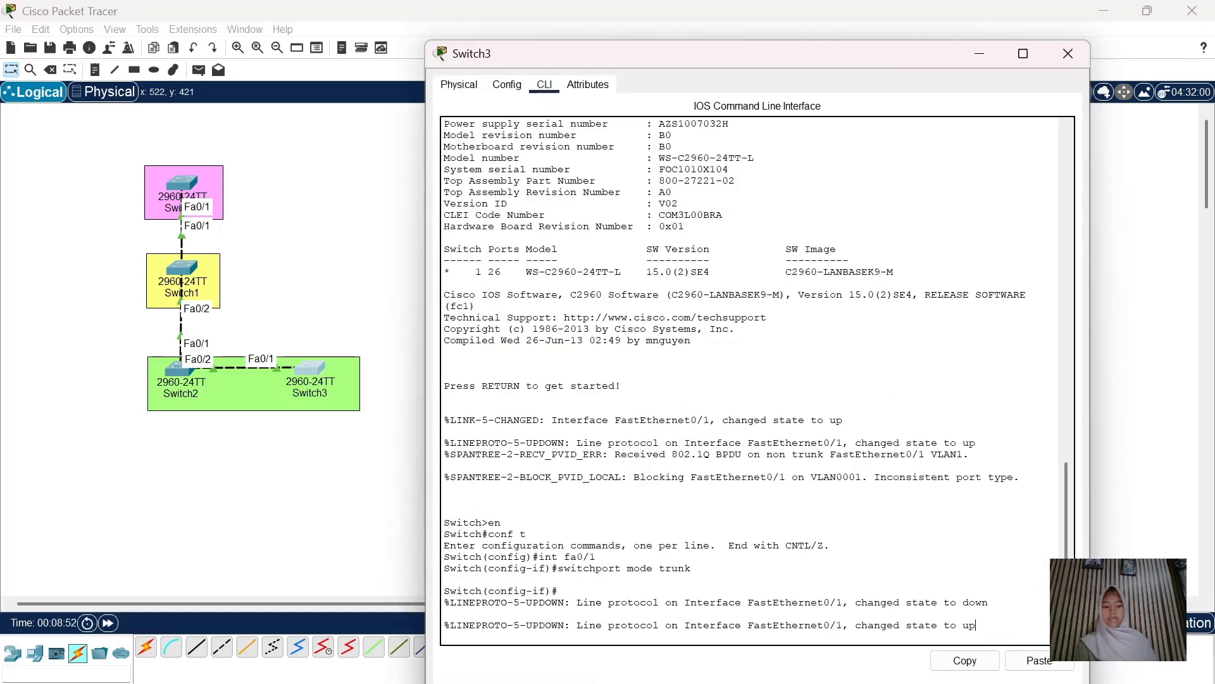
key(Return)
text(ex)
key(Return)
text(vtp mode client)
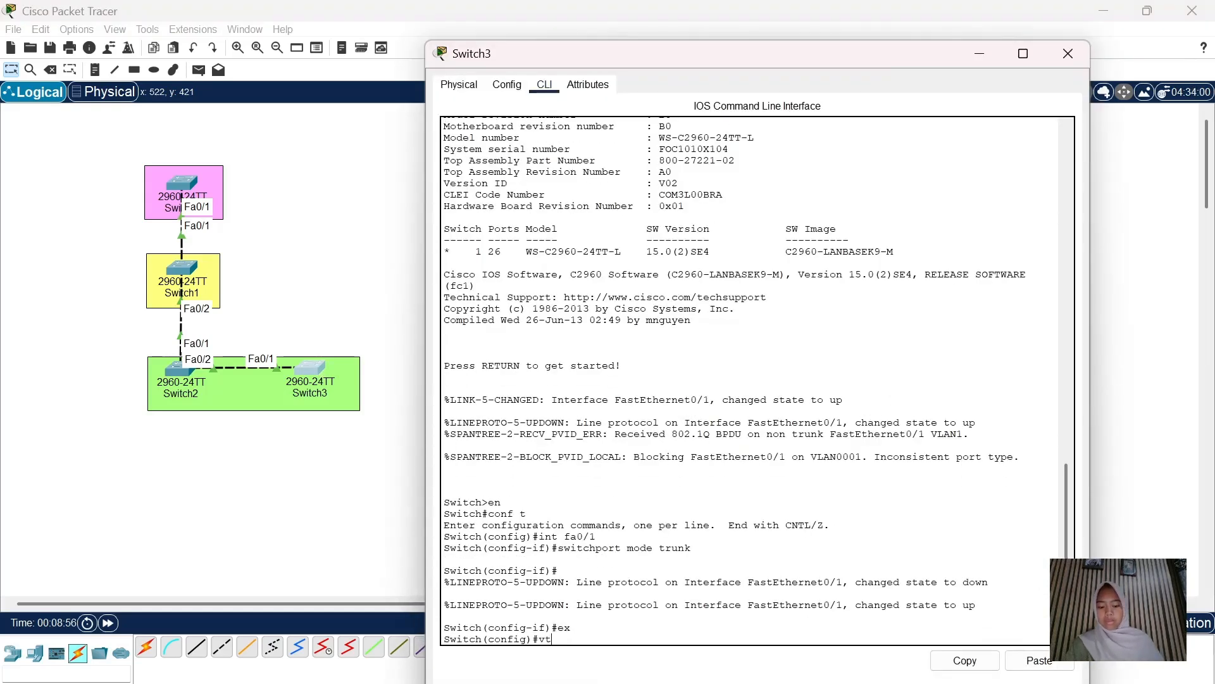
key(Return)
text(vtp domain sid)
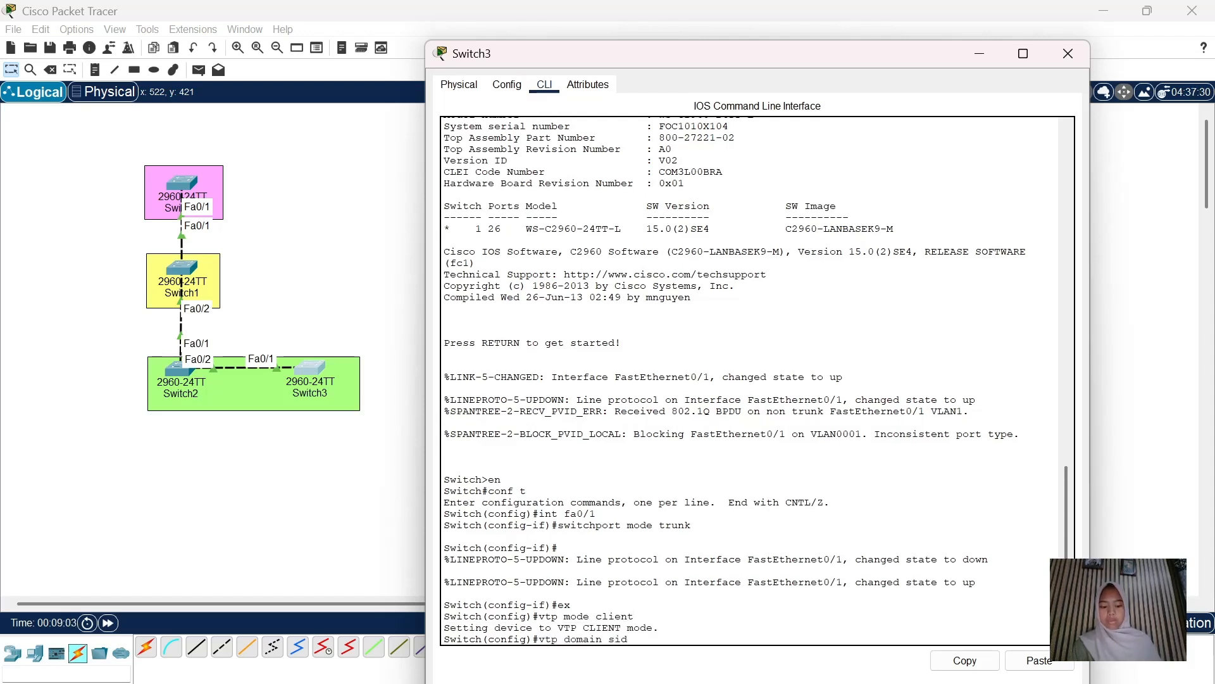
key(Return)
text(vtp passwo)
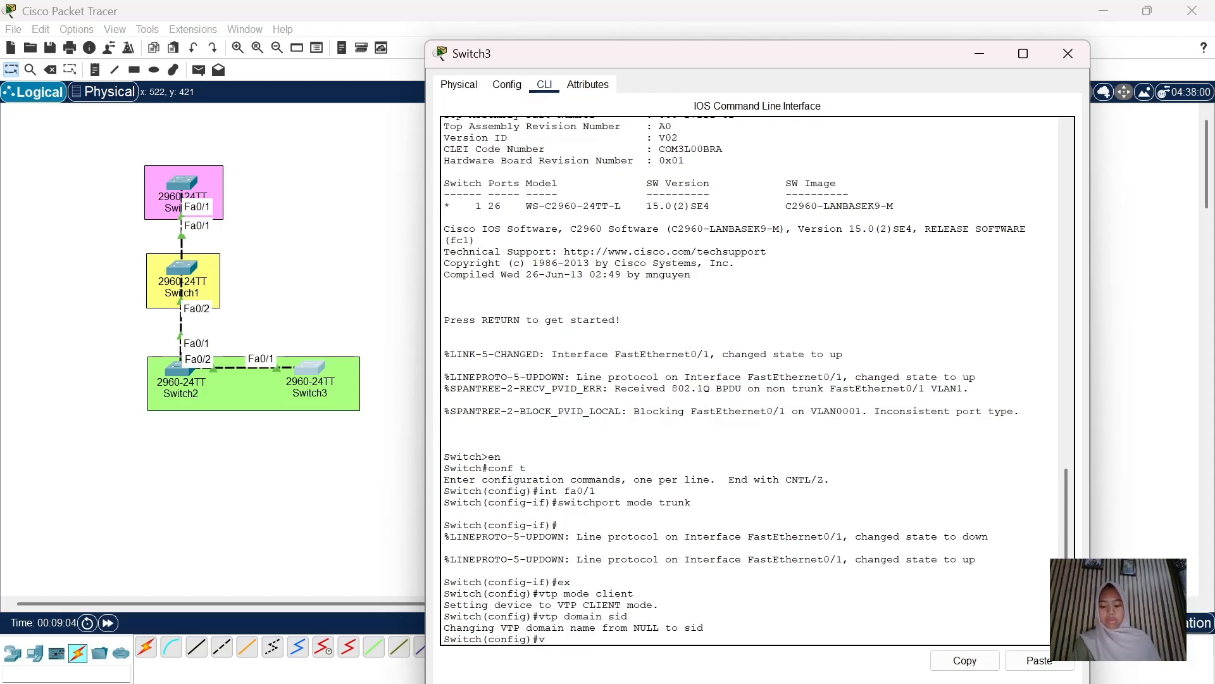
text(rd 123)
key(Return)
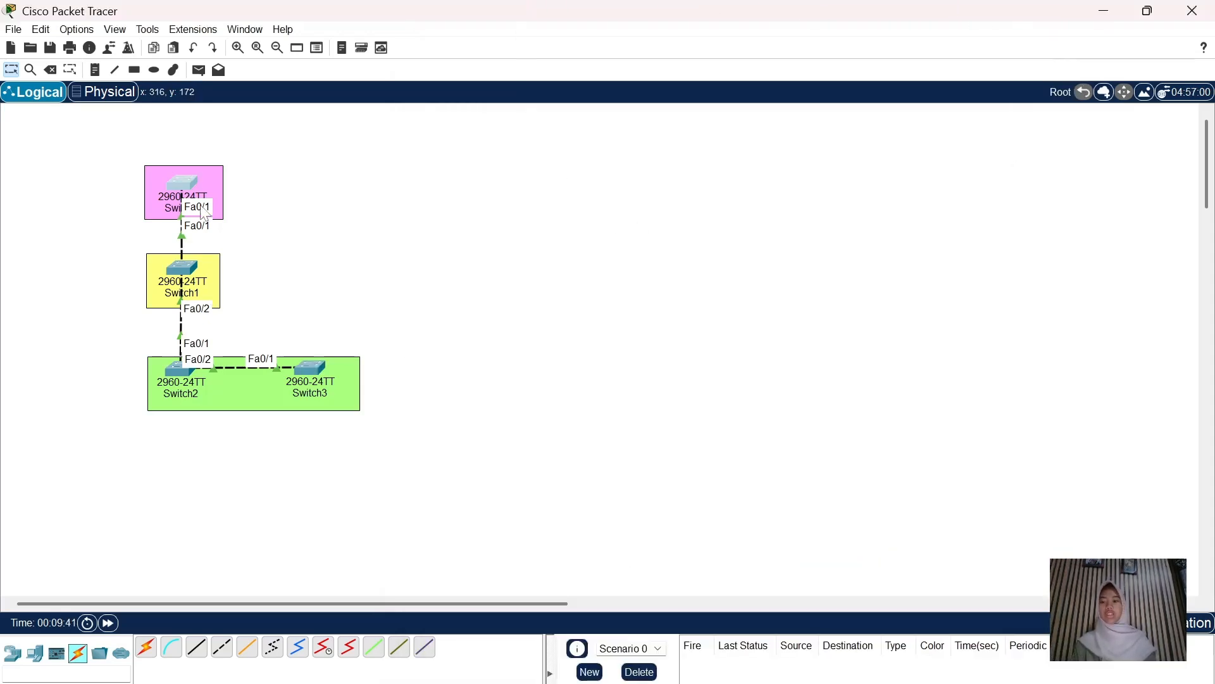
Create VLAN 100 named zi;l on Switch0
click(180, 189)
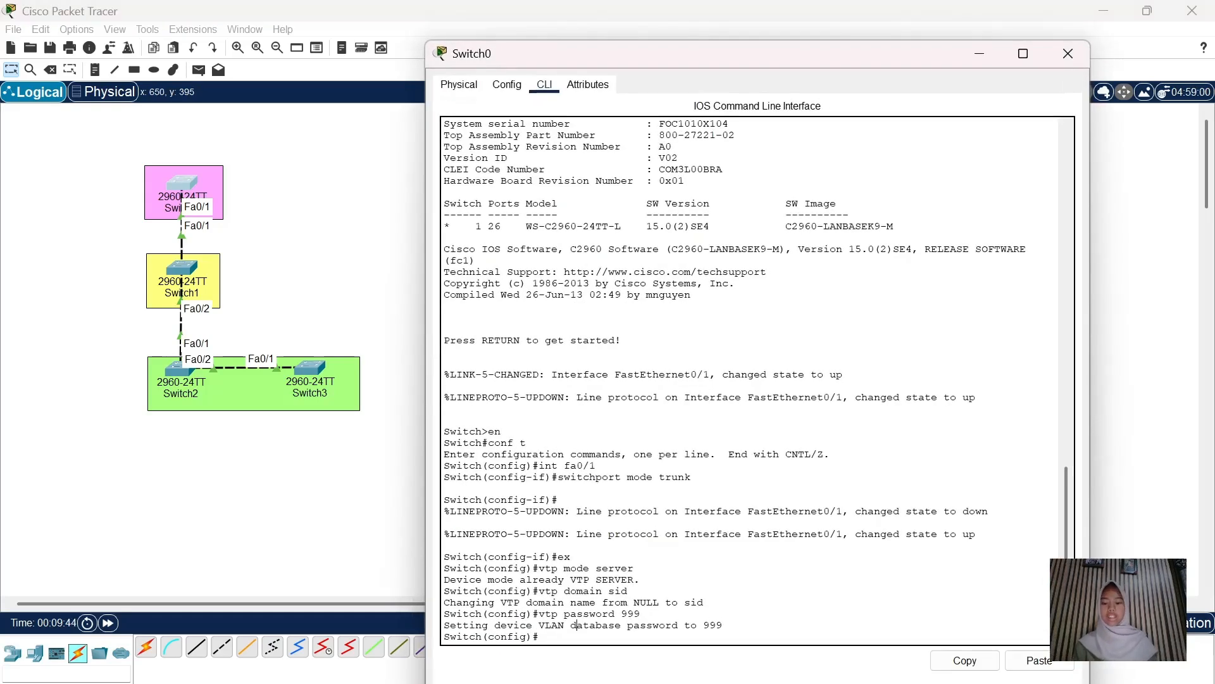
text(v)
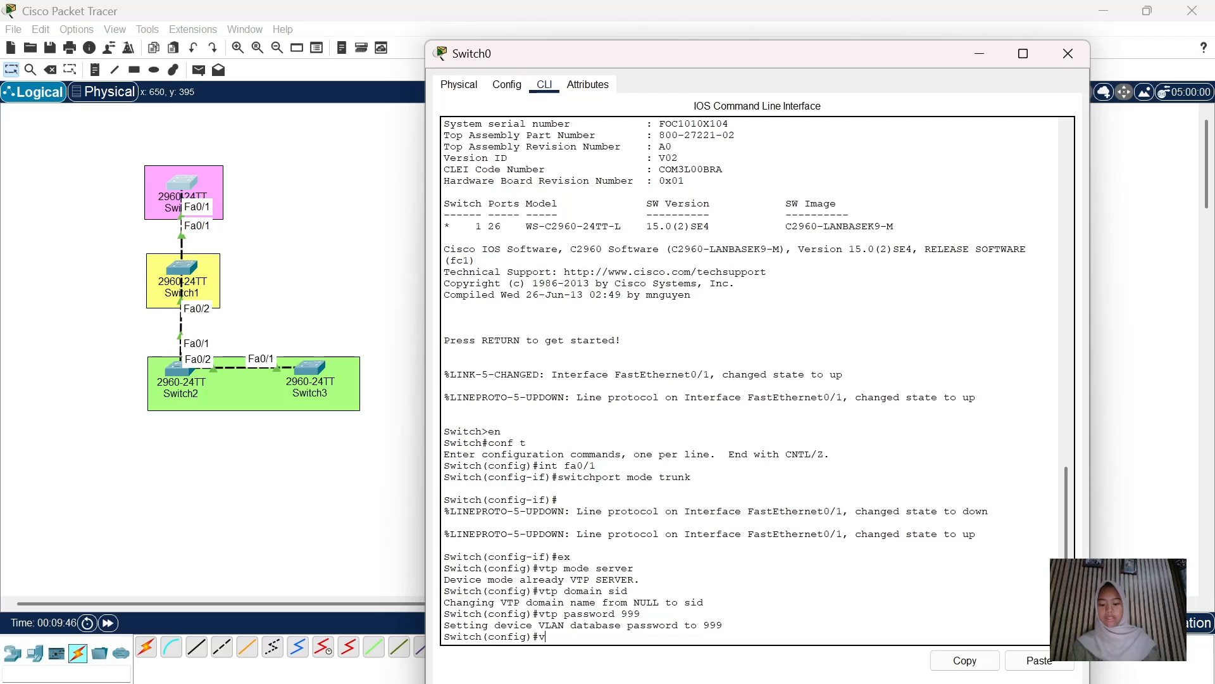
text(lan 100)
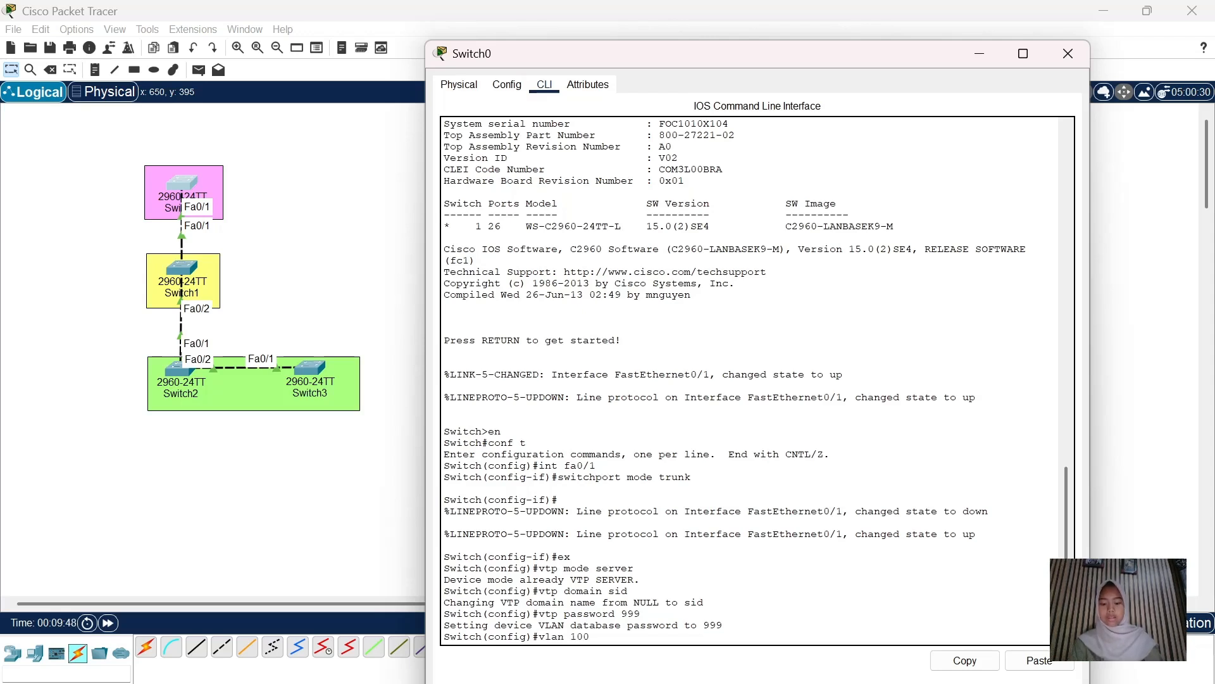
key(Return)
text(nam)
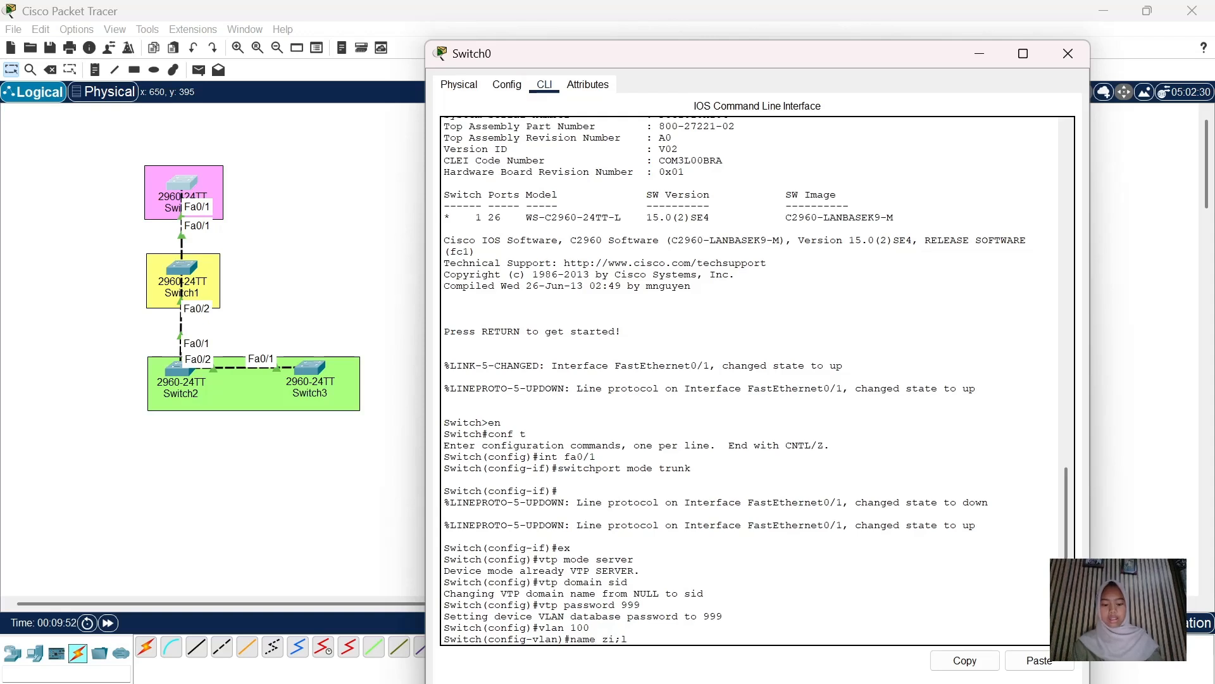
text(e zi;l)
key(Return)
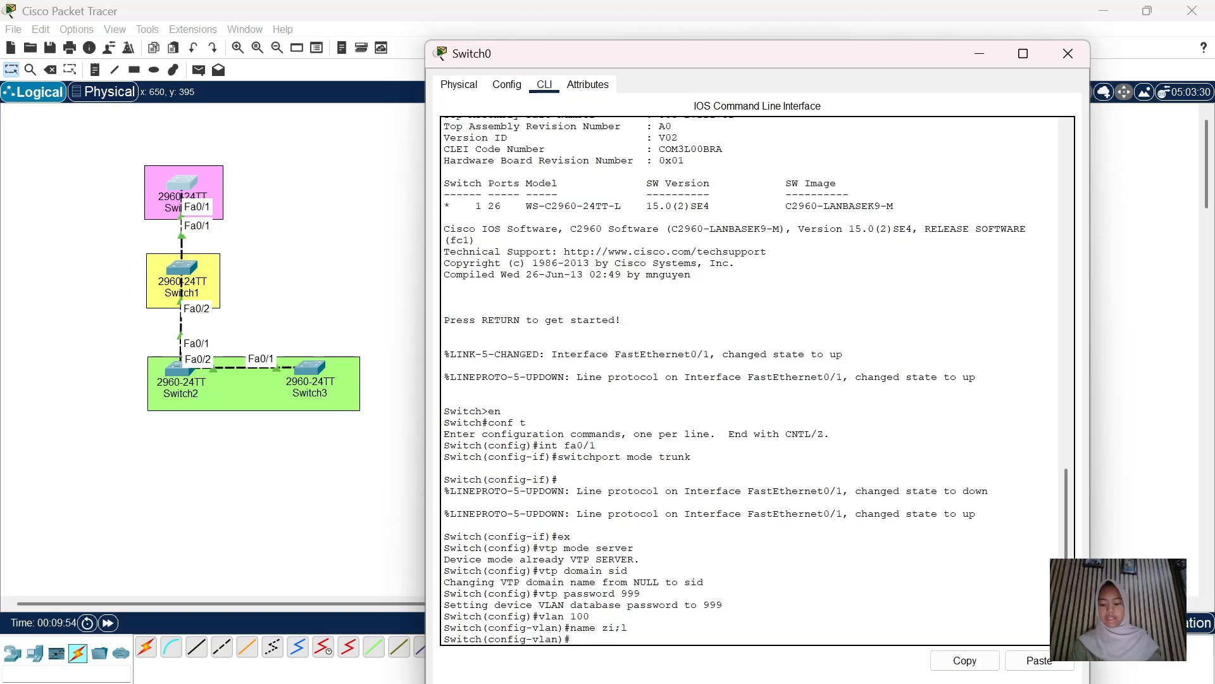
Create VLAN 200 named zul and VLAN 300 named zal, then close the window
text(vlan 2000)
key(BackSpace)
key(Return)
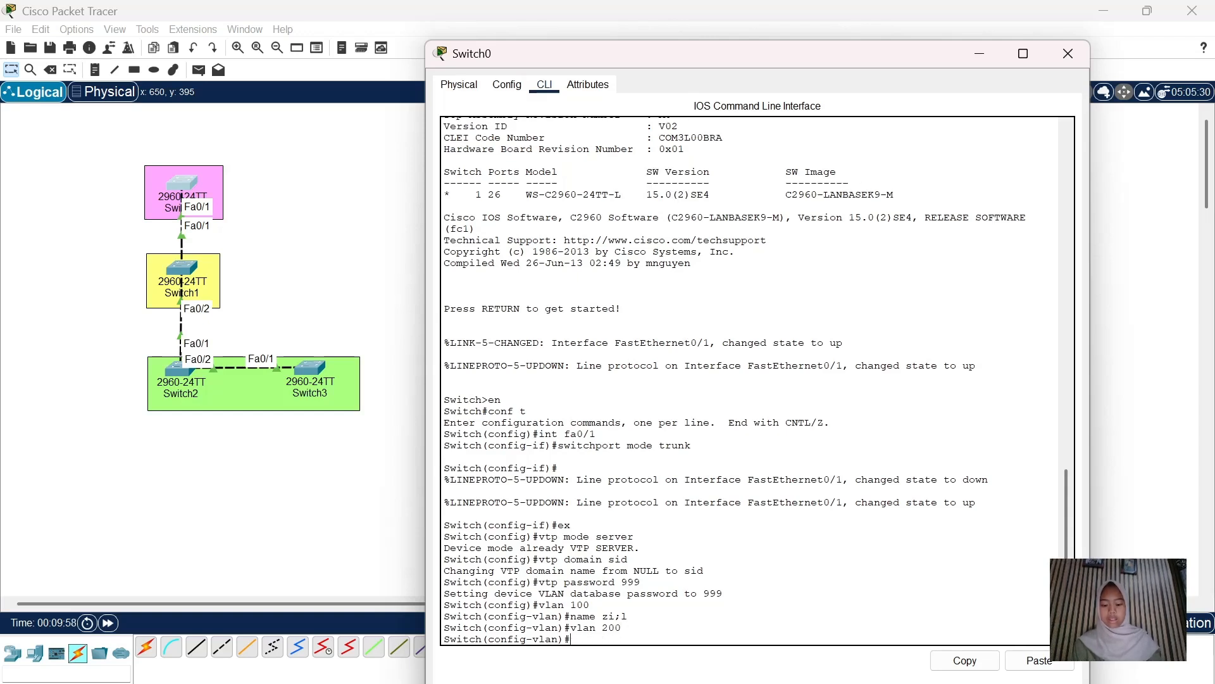
text(name zul)
key(Return)
text(vlan 300)
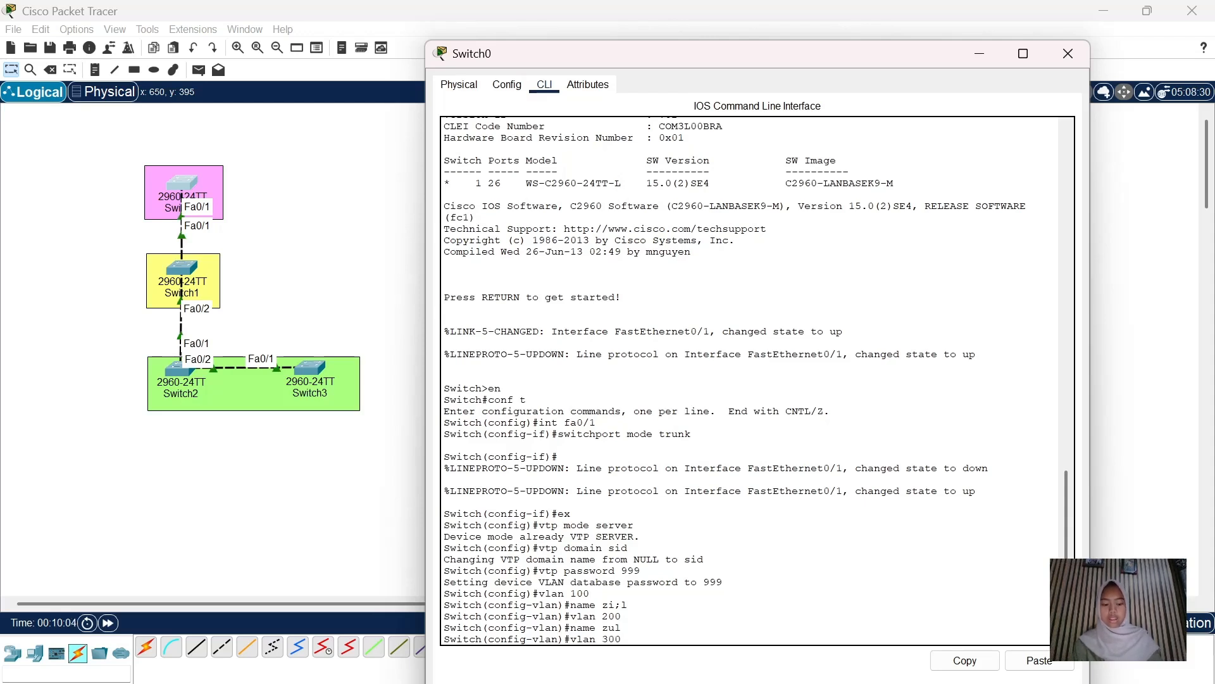
key(Return)
text(name)
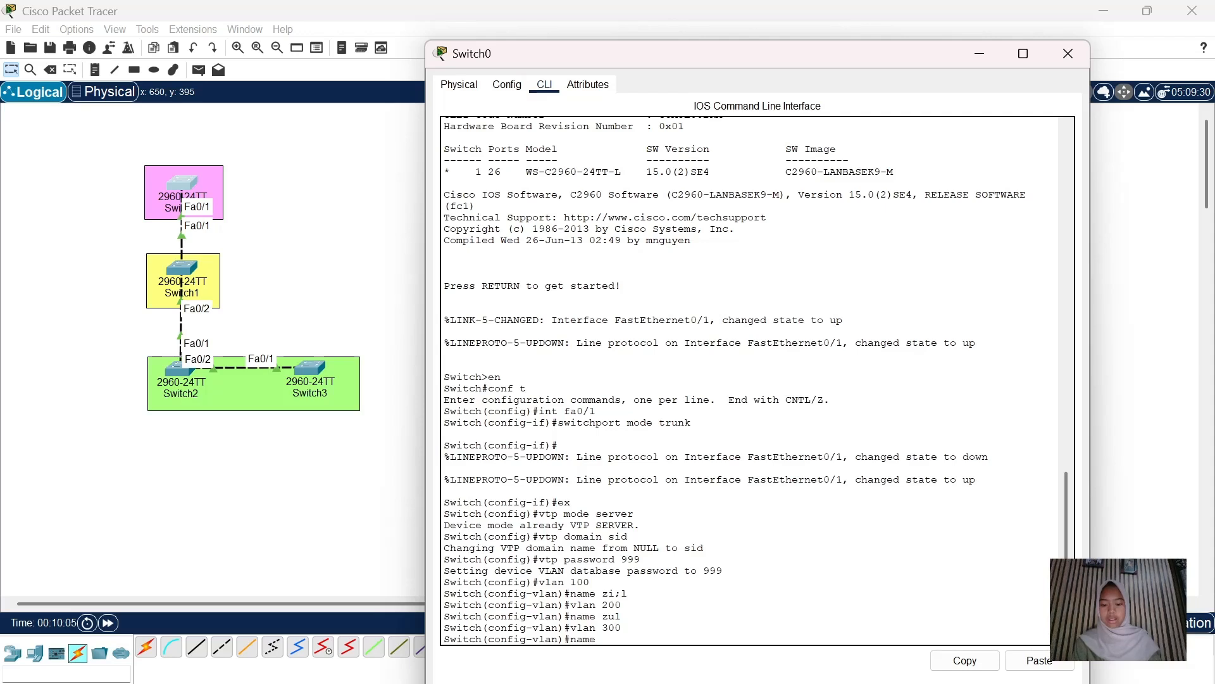
text( zal)
key(Return)
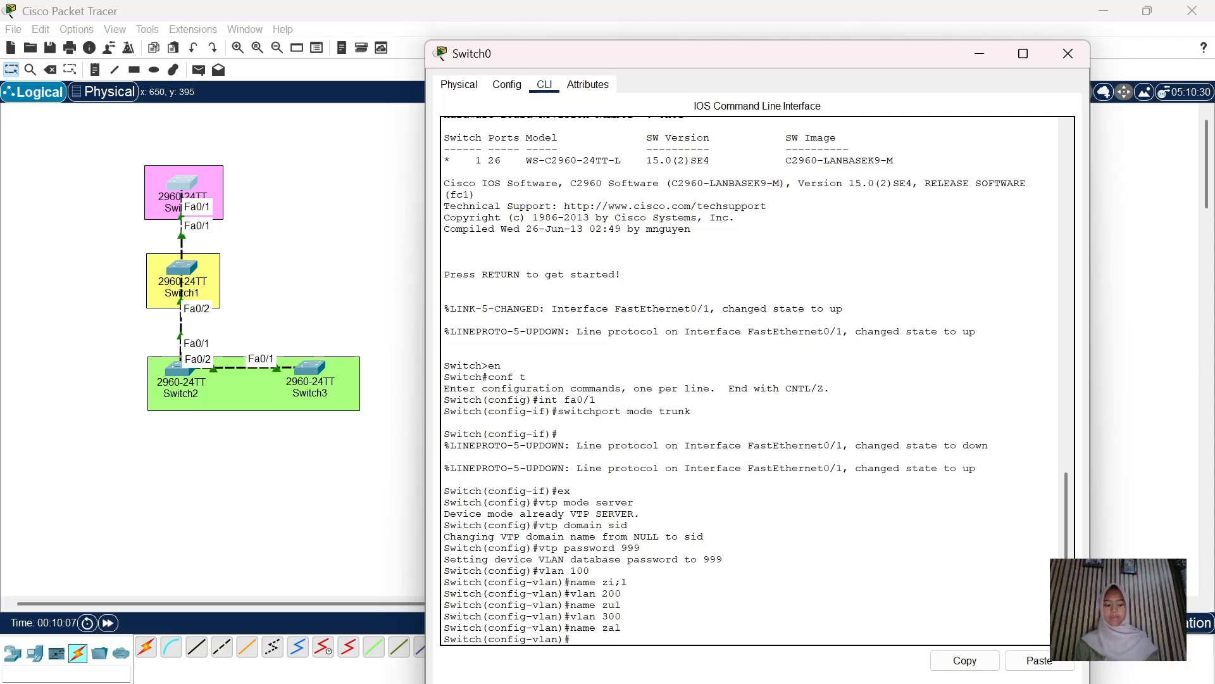
click(1083, 55)
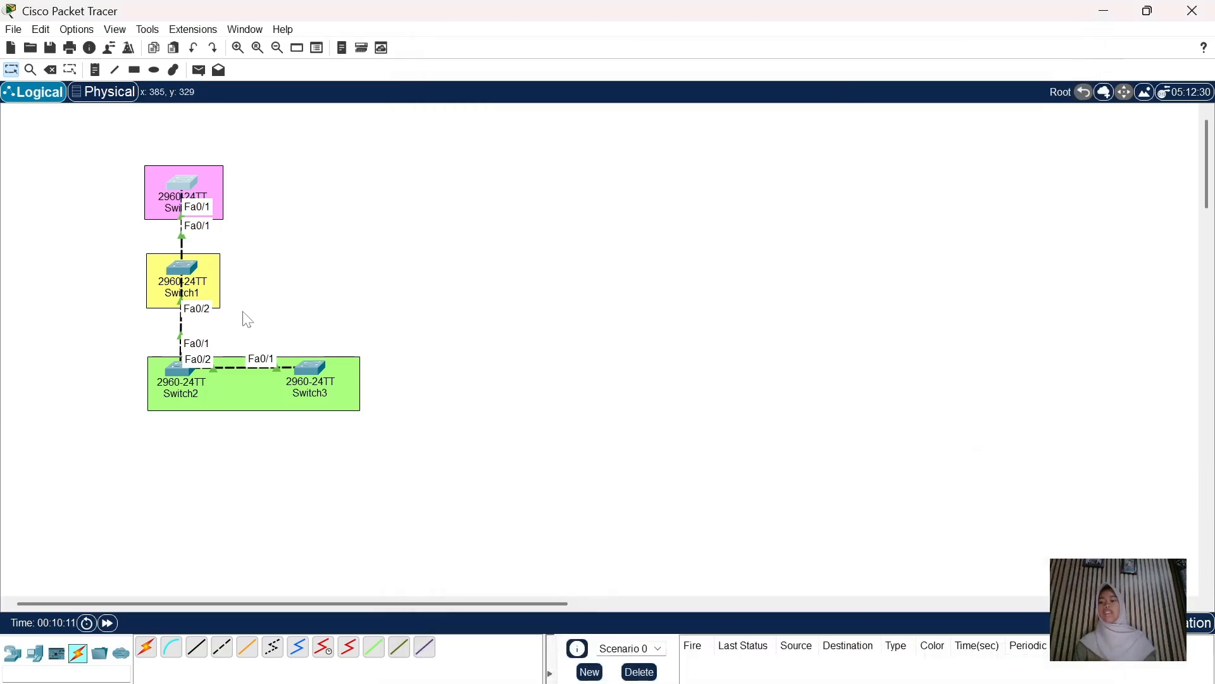
click(187, 276)
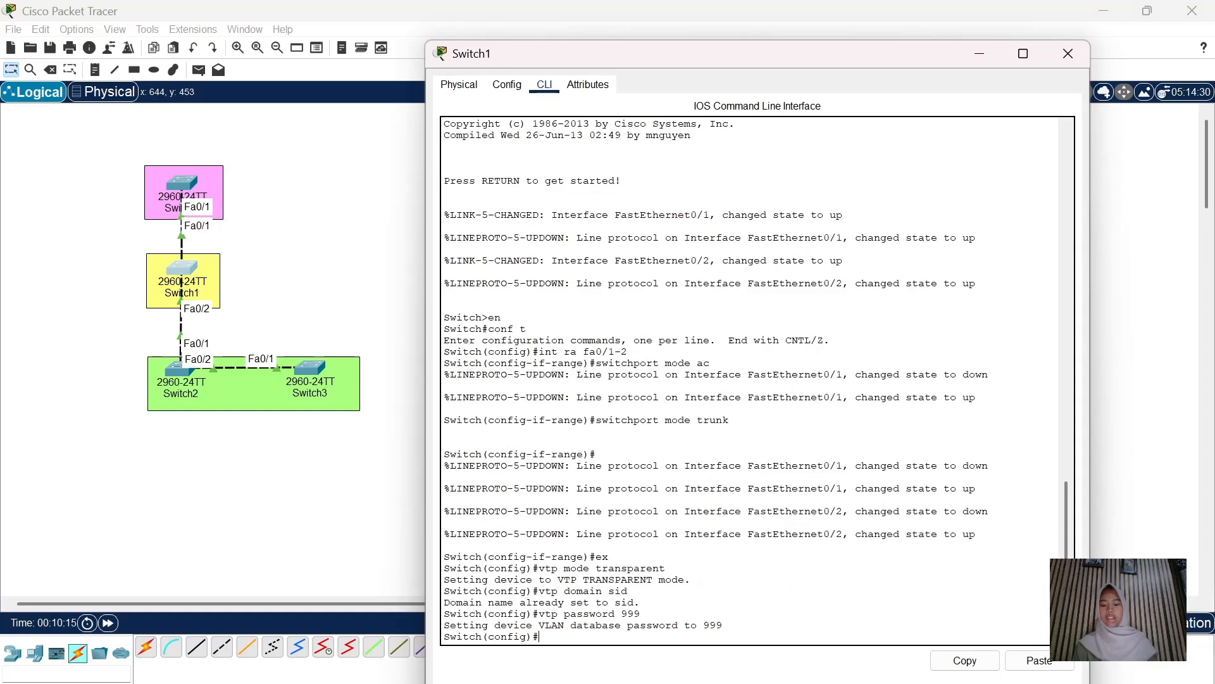
text(do sho)
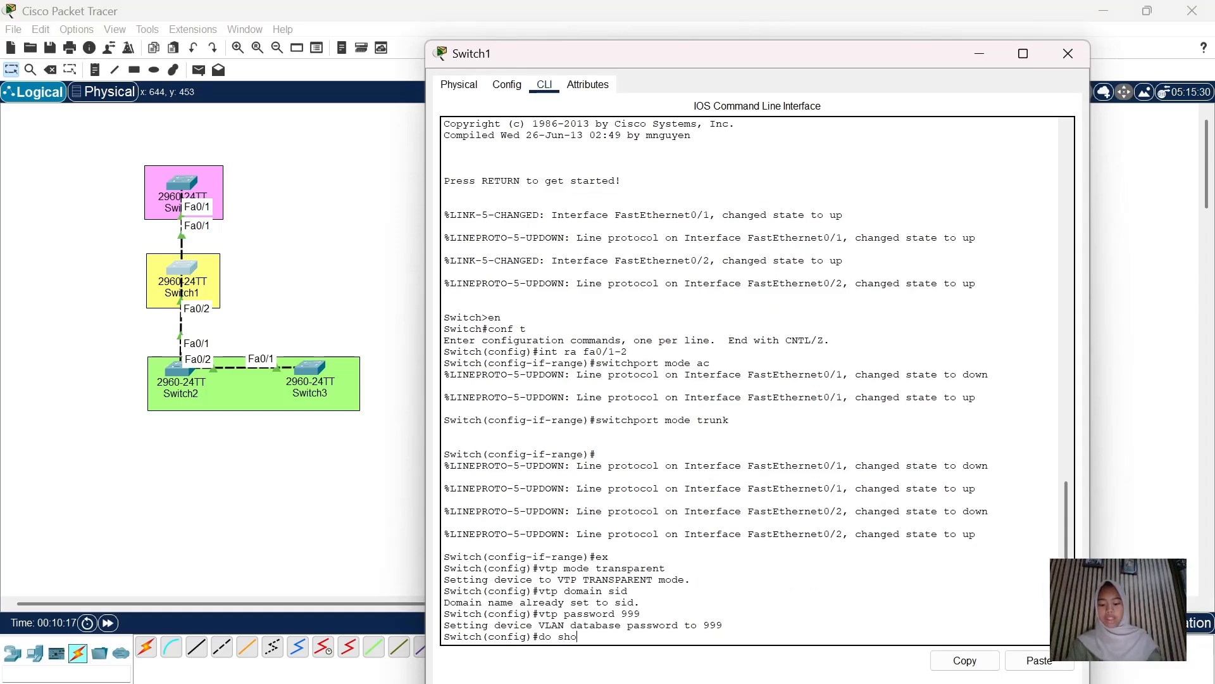
text(w vlan br)
key(Return)
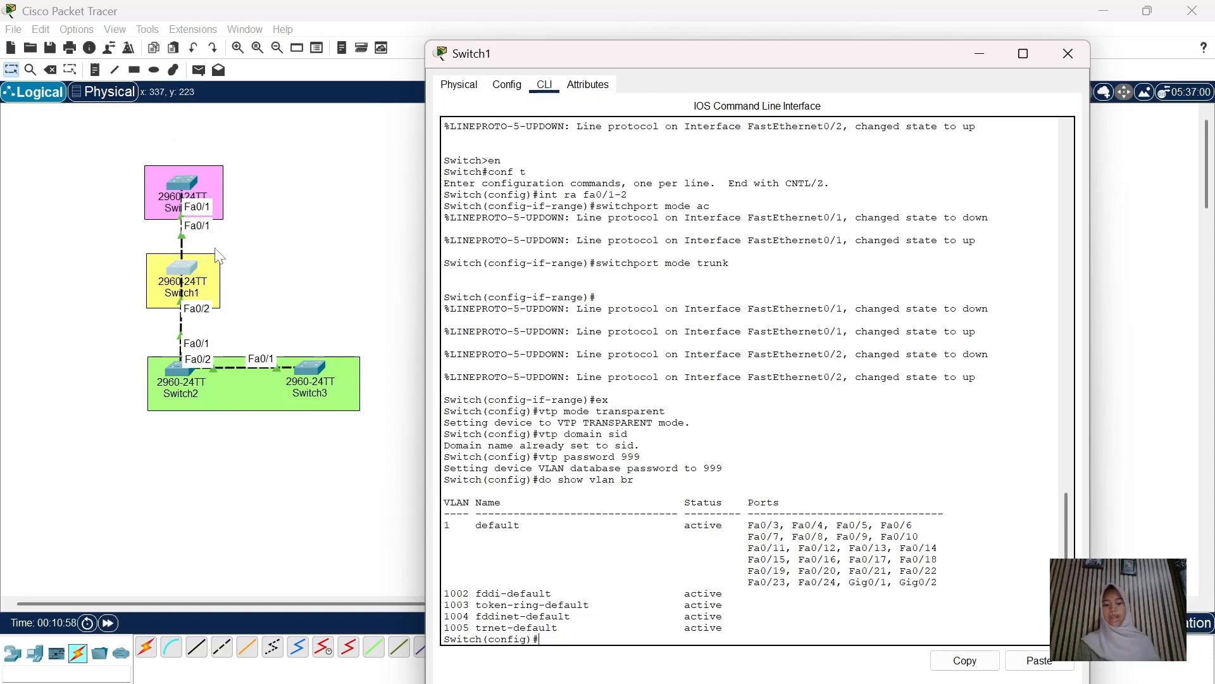
click(1066, 64)
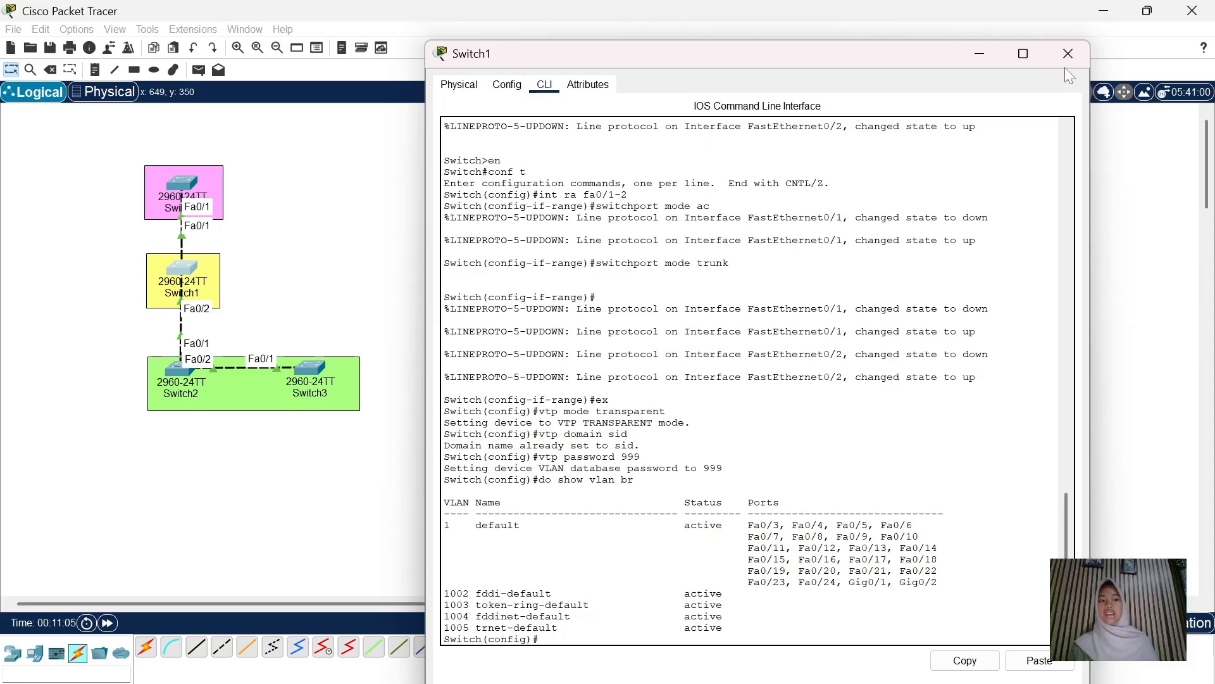
click(180, 373)
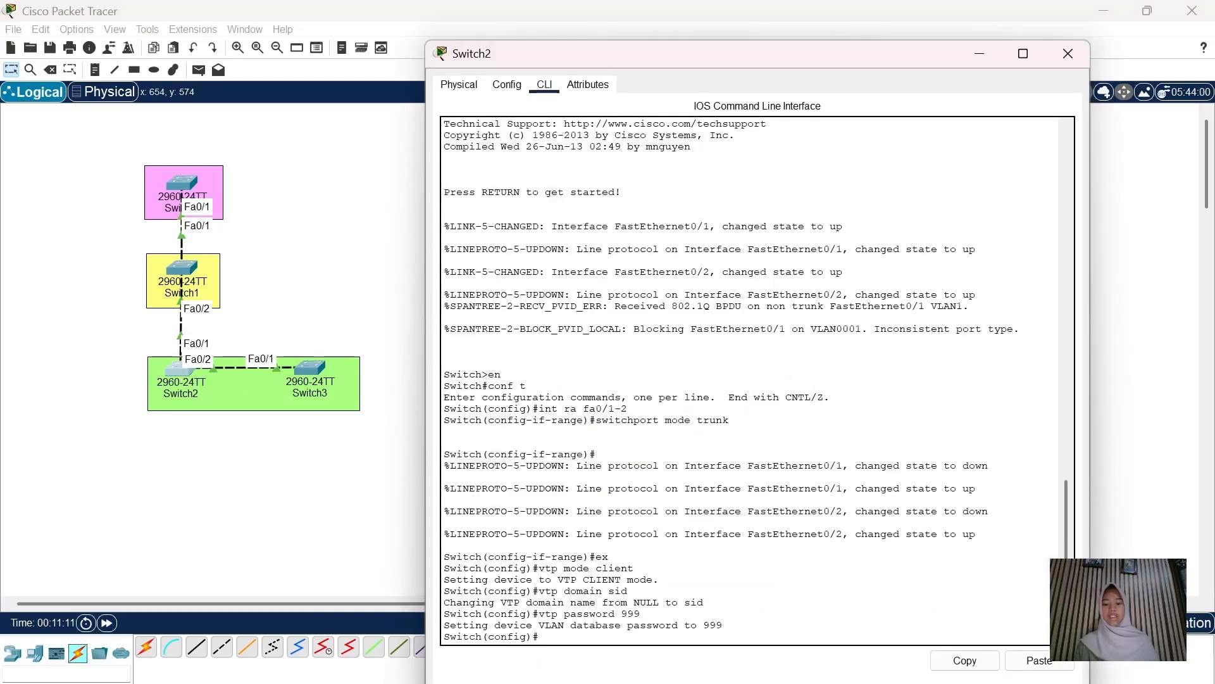
text(do show v)
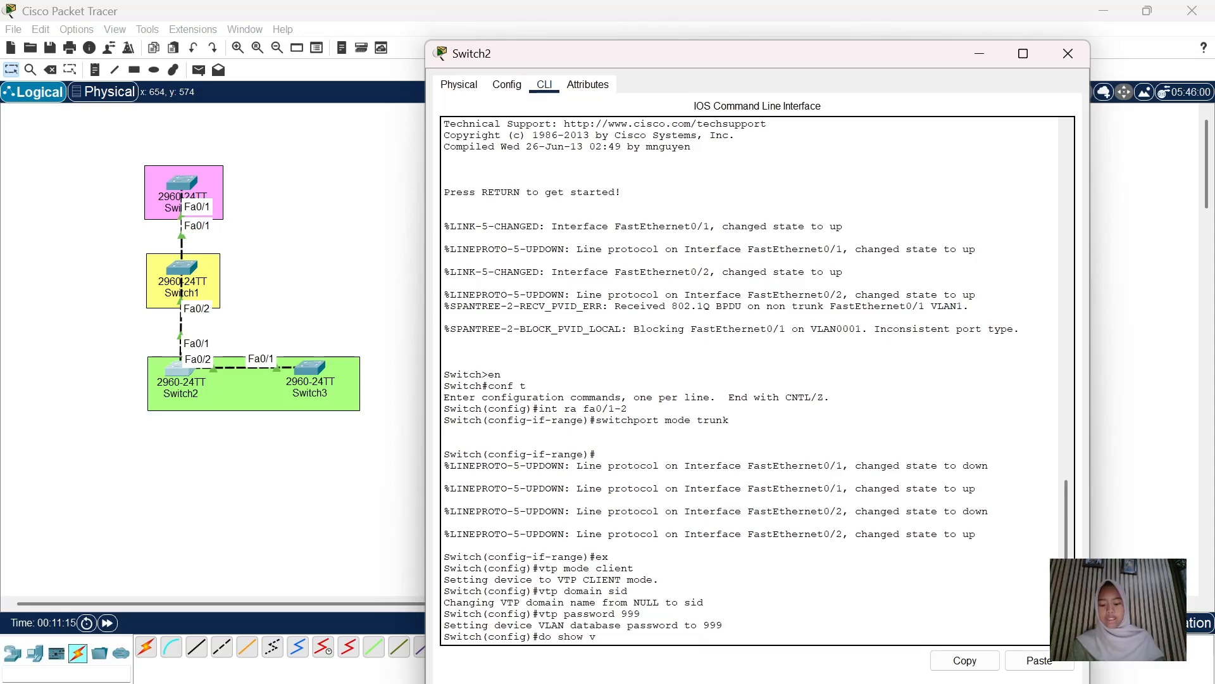
text(lan br)
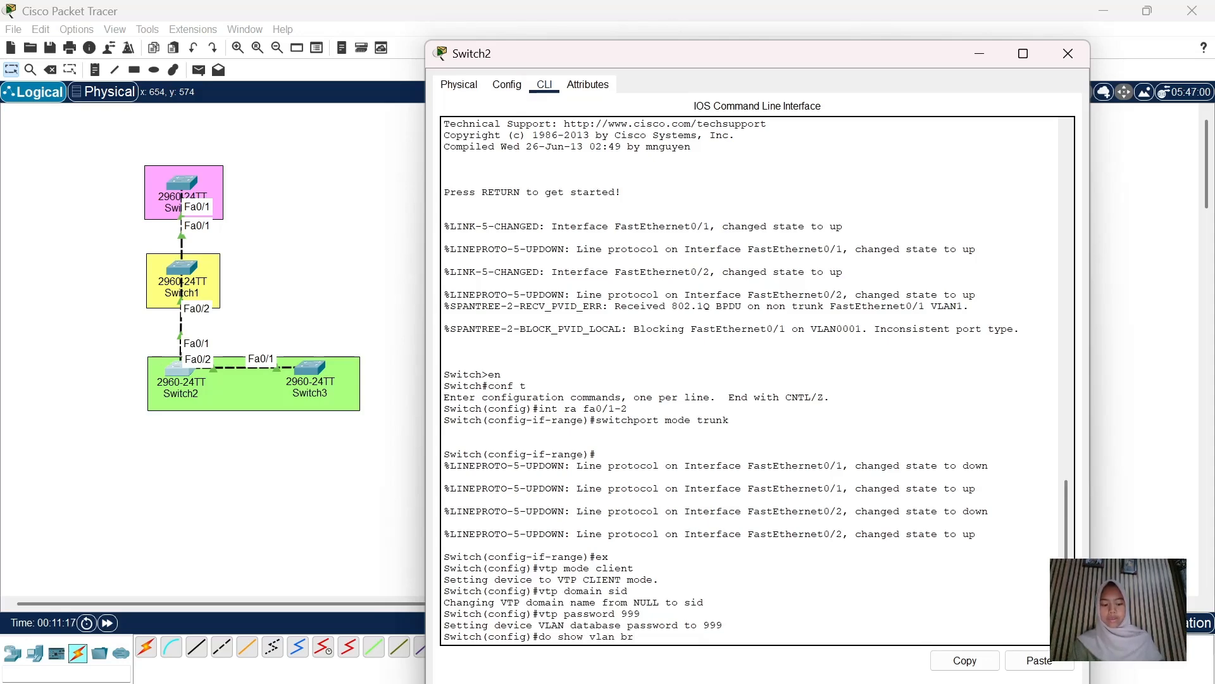
key(Return)
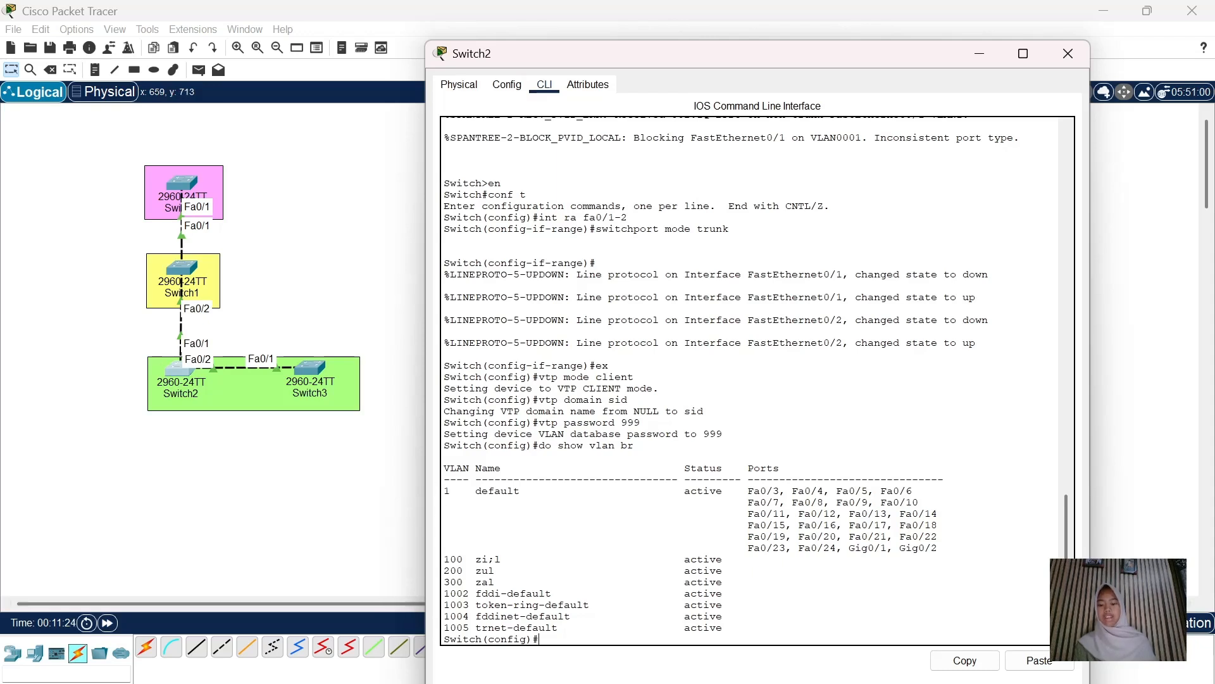
click(1068, 54)
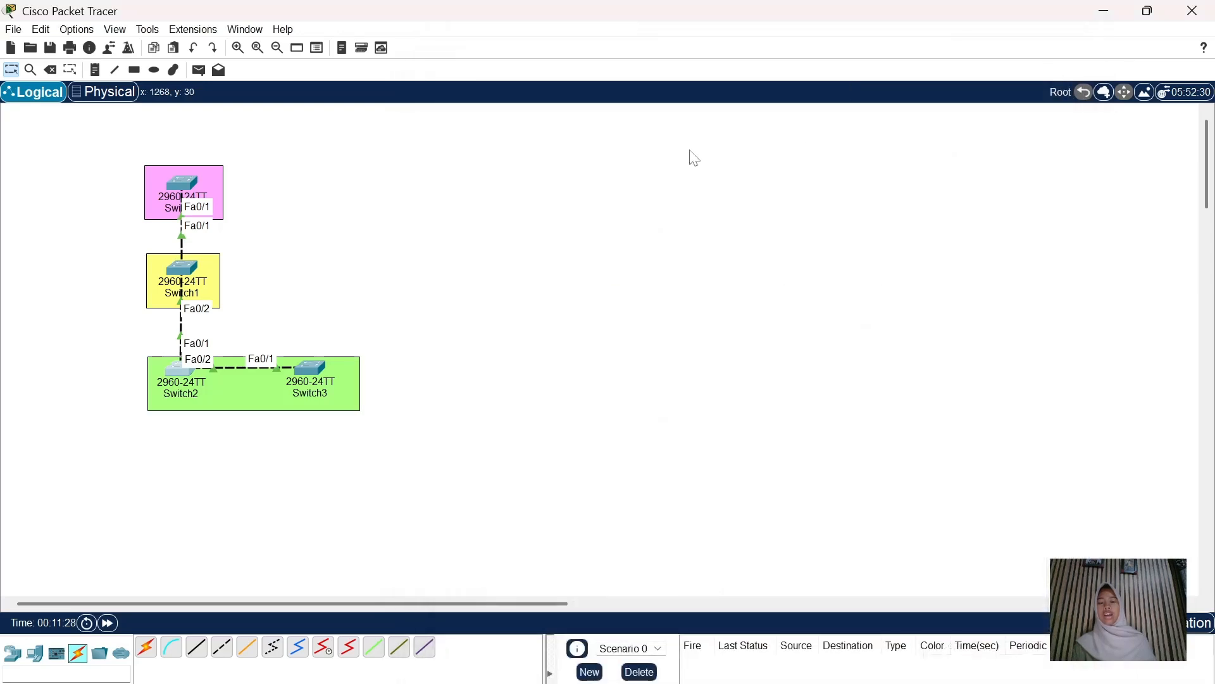
Delete VLAN 100 on Switch0 and confirm with 'do show vlan br' that only 200 and 300 remain
click(191, 193)
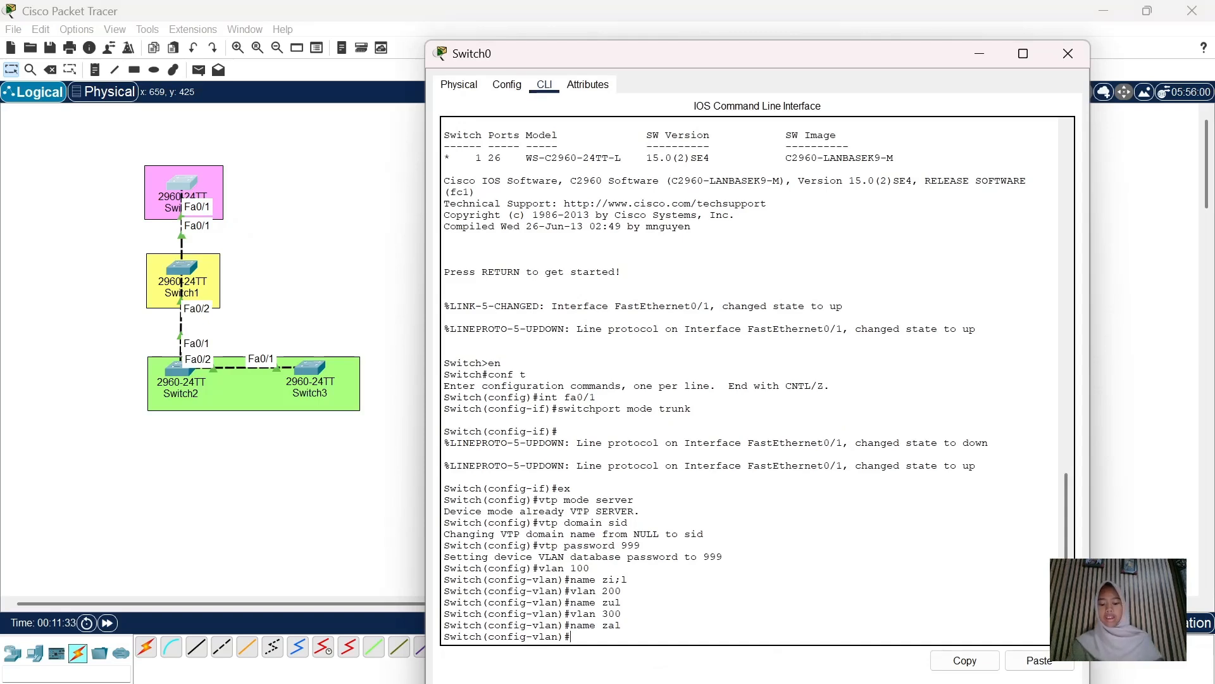
text(no)
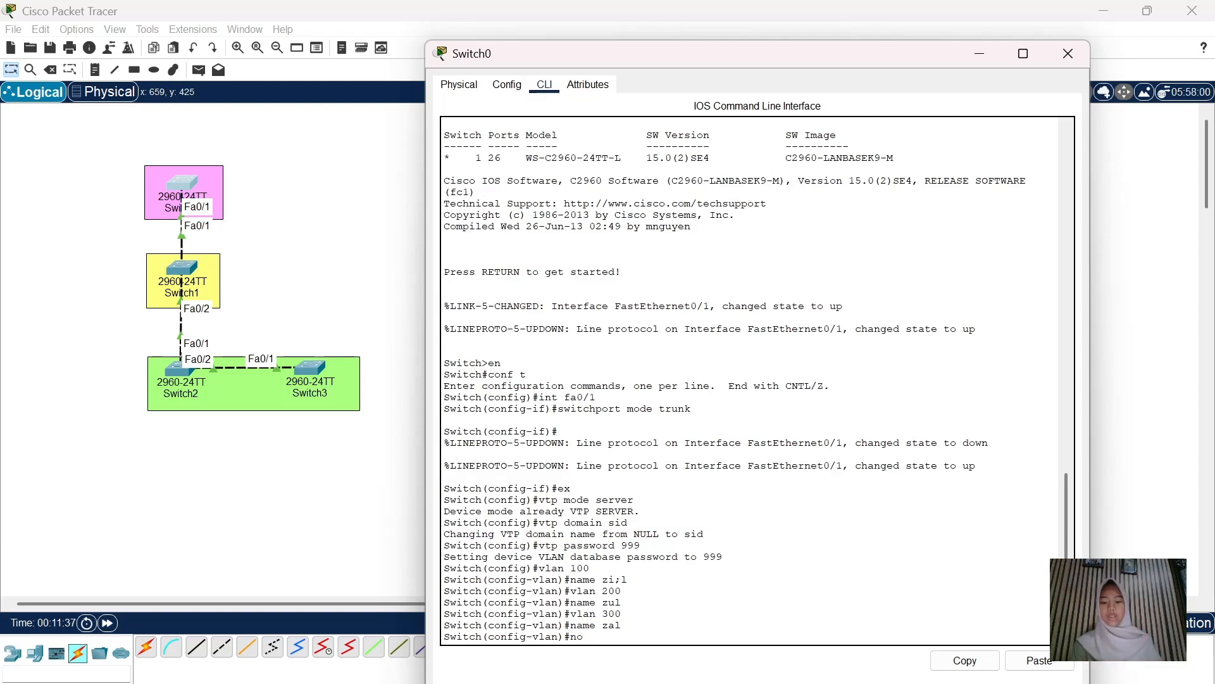
text( vlan 100)
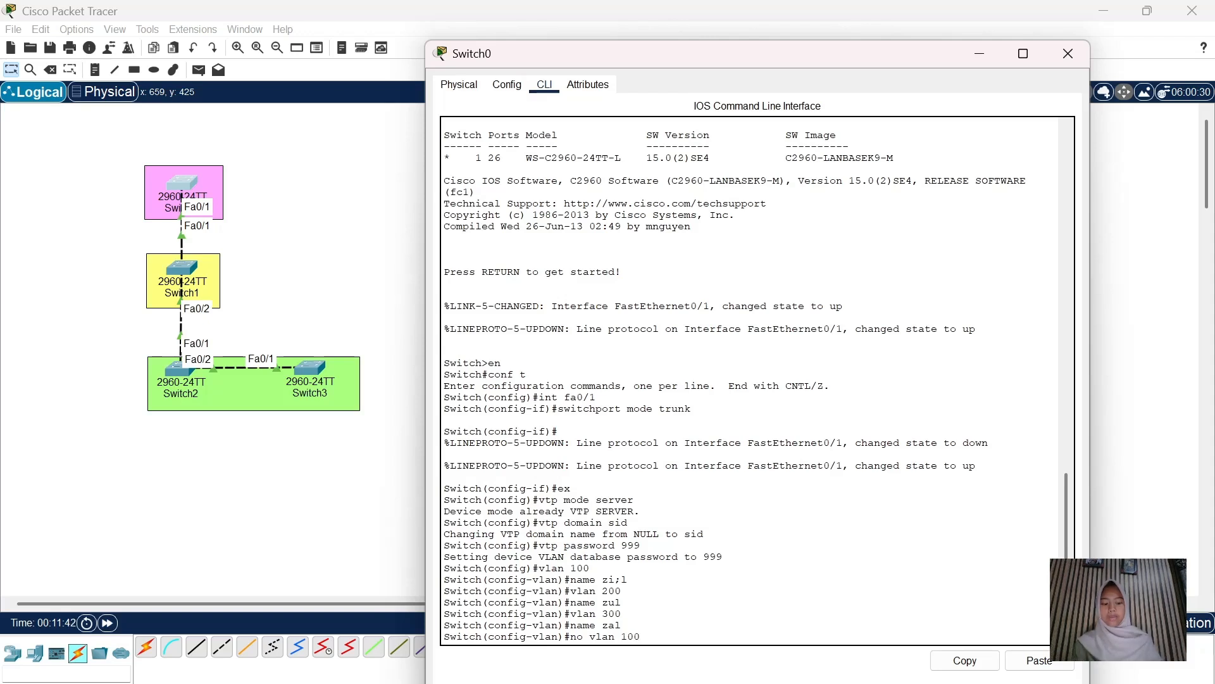
key(Return)
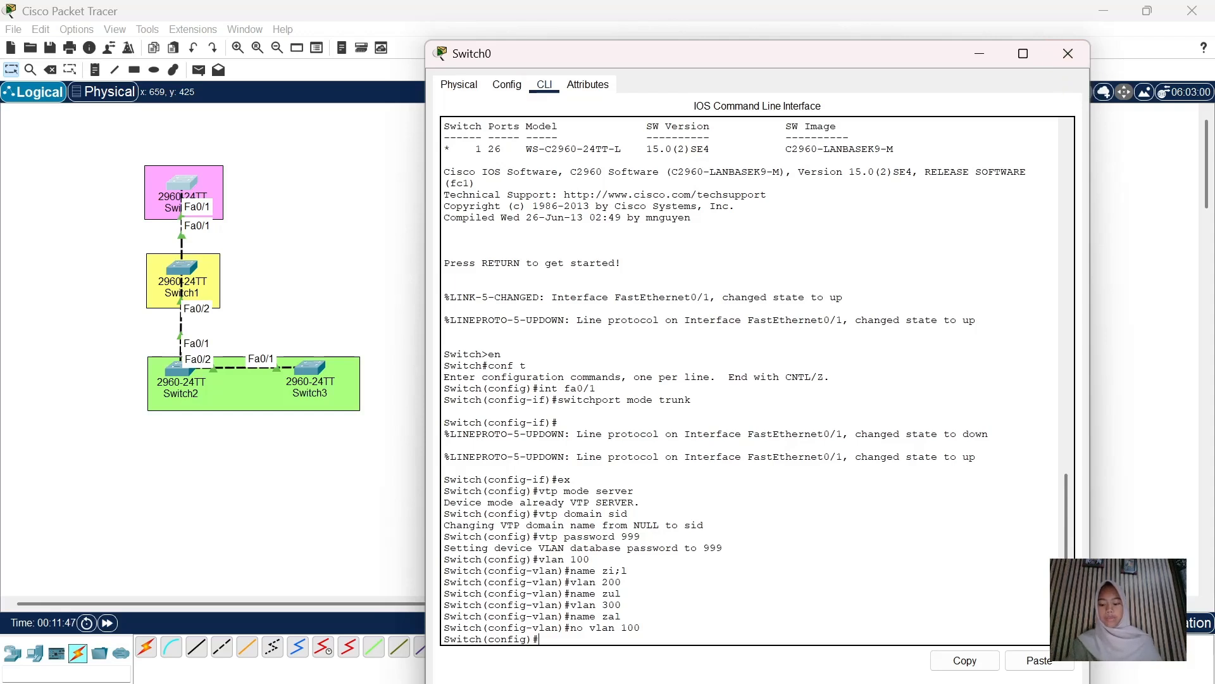
text(do show vlan br)
key(Return)
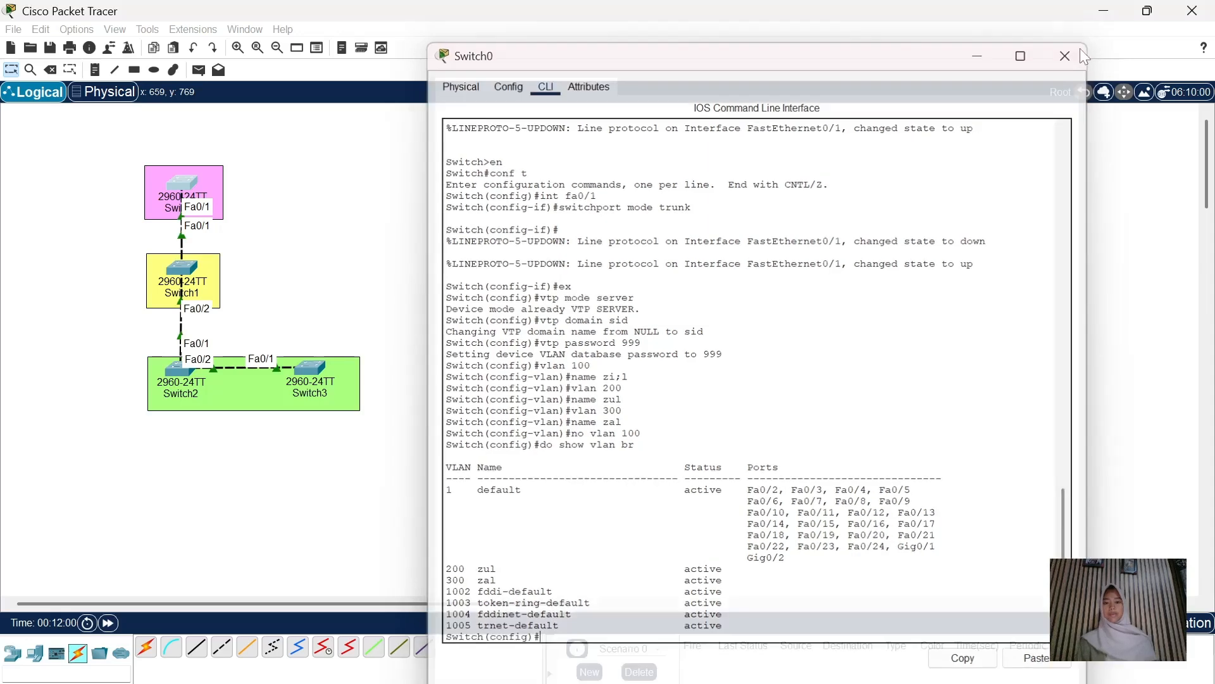
click(1080, 51)
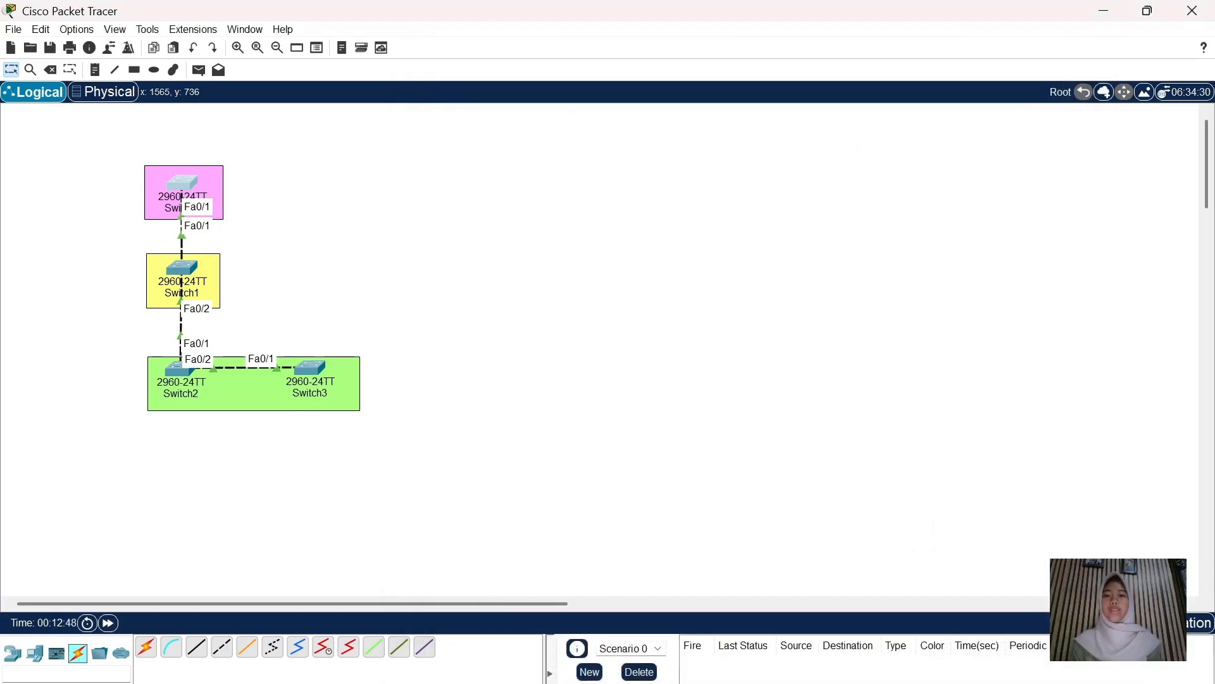